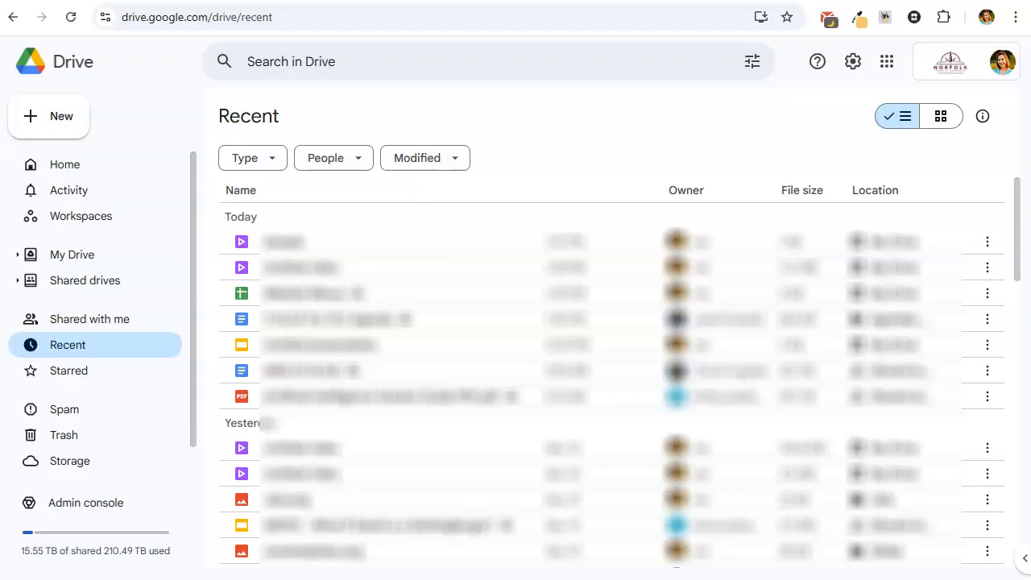
Create a new Google Vids video from Drive.
{"action": "left_click", "coordinate": [50, 119]}
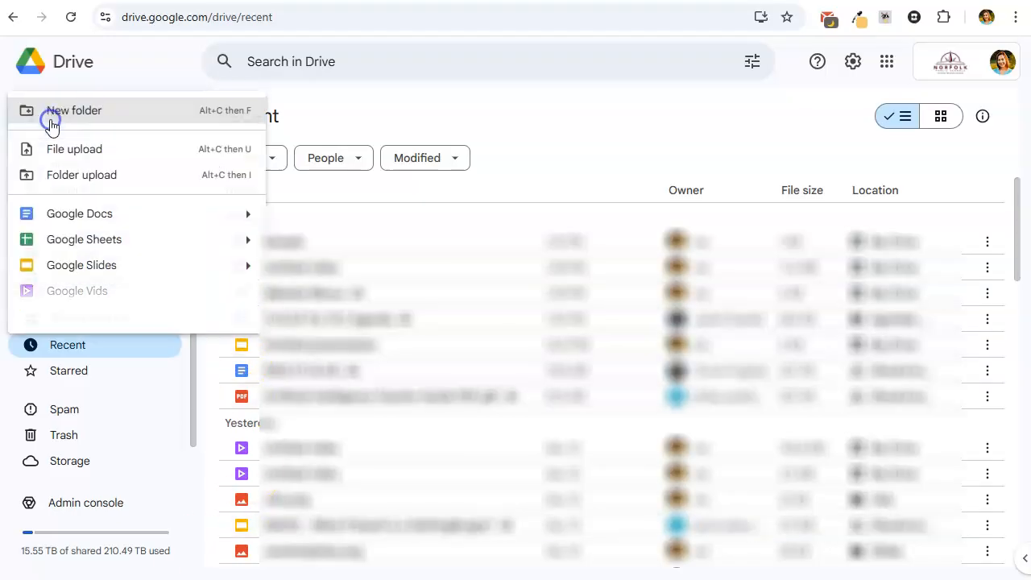
{"action": "left_click", "coordinate": [84, 298]}
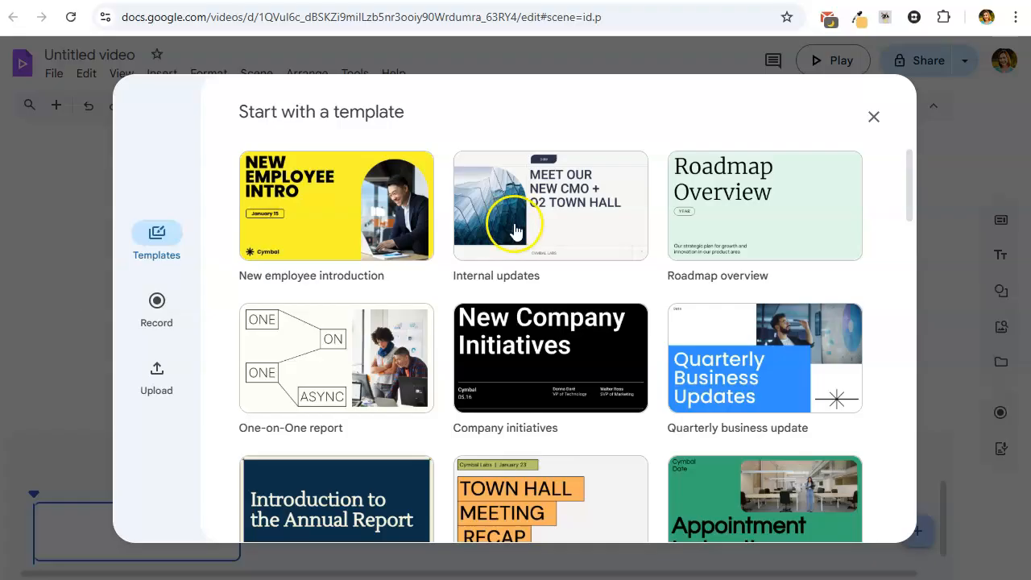
Look through the starting templates and the Record and Upload options, and dismiss the start dialog to keep a blank video.
{"action": "scroll", "coordinate": [890, 332], "scroll_direction": "down", "scroll_amount": 10}
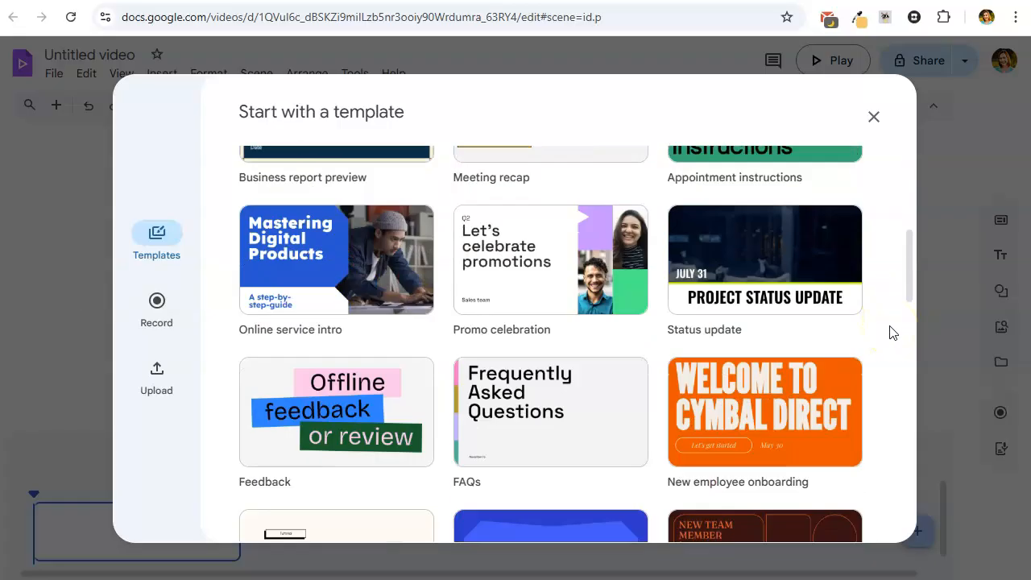
{"action": "scroll", "coordinate": [890, 332], "scroll_direction": "down", "scroll_amount": 5}
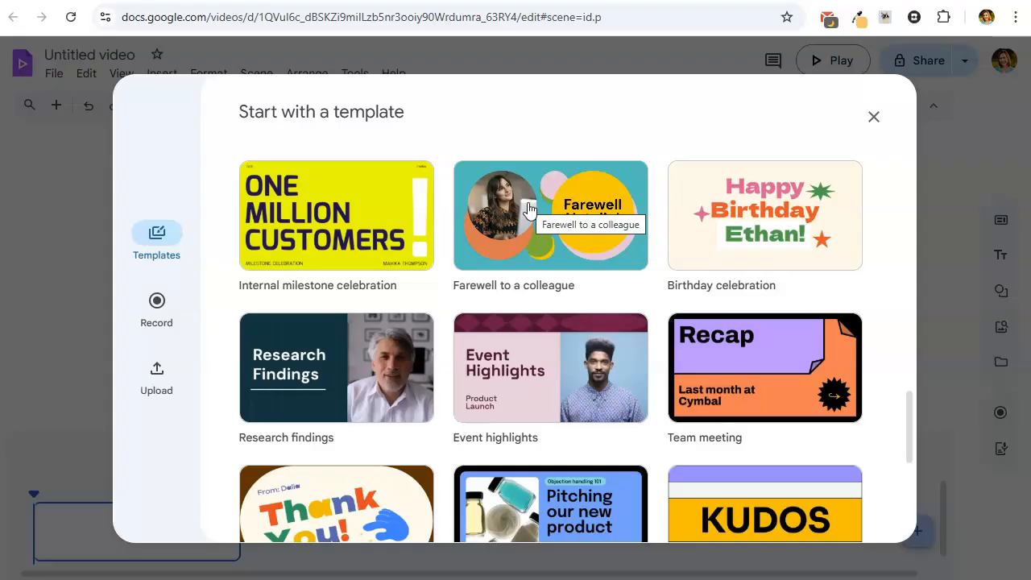
{"action": "left_click", "coordinate": [526, 216]}
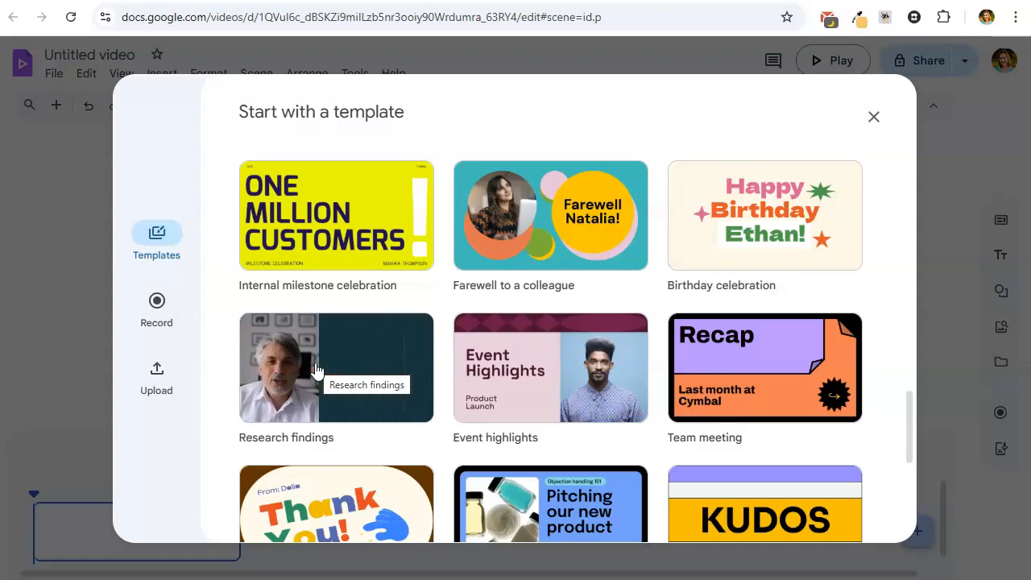
{"action": "left_click", "coordinate": [157, 303]}
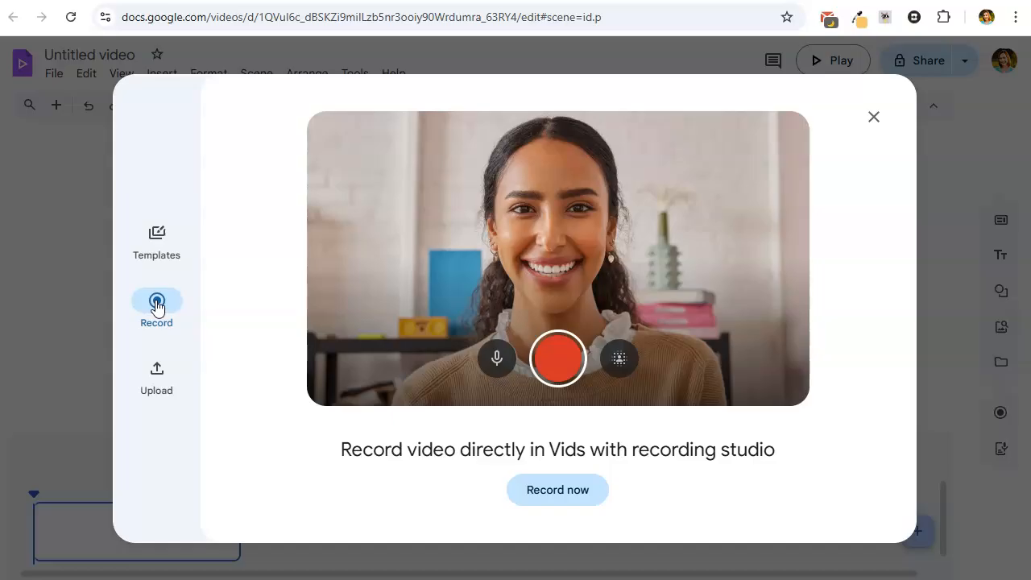
{"action": "left_click", "coordinate": [156, 375]}
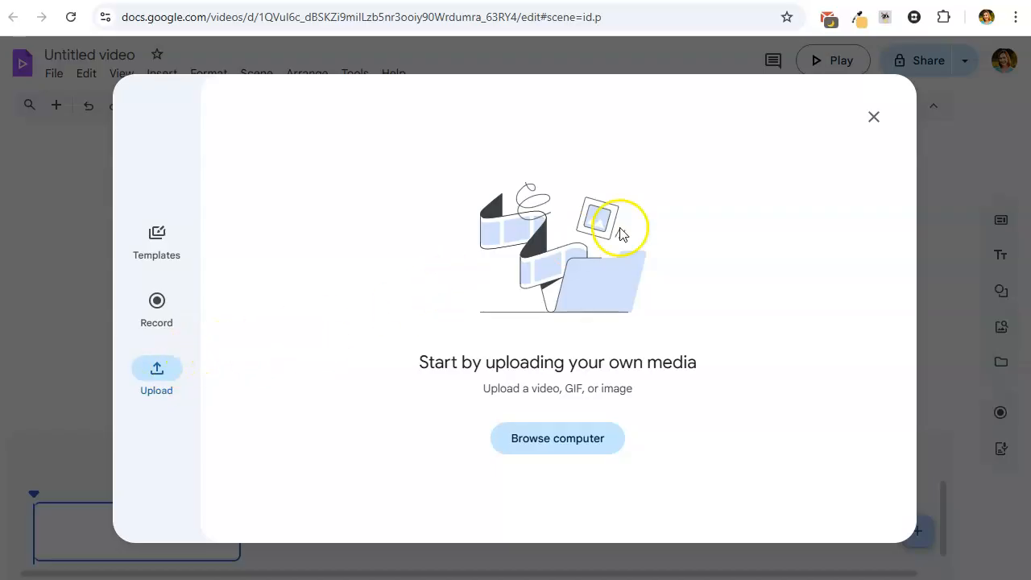
{"action": "left_click", "coordinate": [874, 119]}
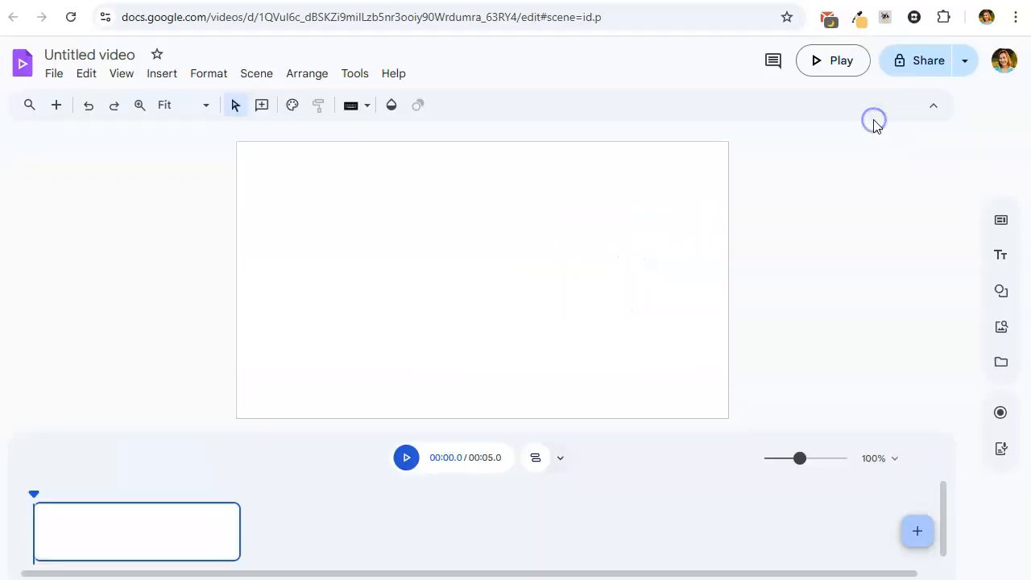
Examine the templates available in the editor and the text presets, including the Quotes collection.
{"action": "left_click", "coordinate": [1002, 222]}
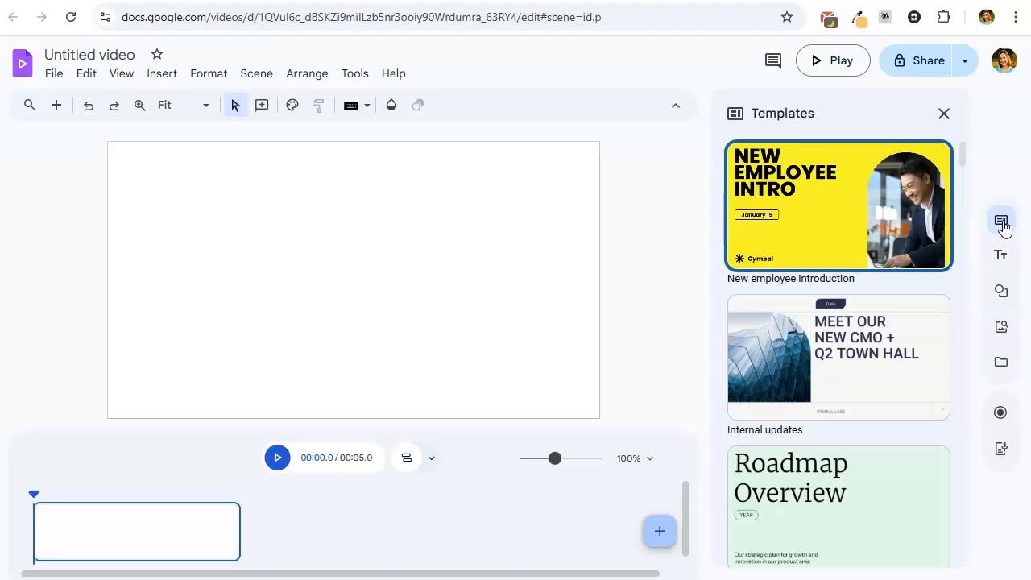
{"action": "left_click", "coordinate": [948, 118]}
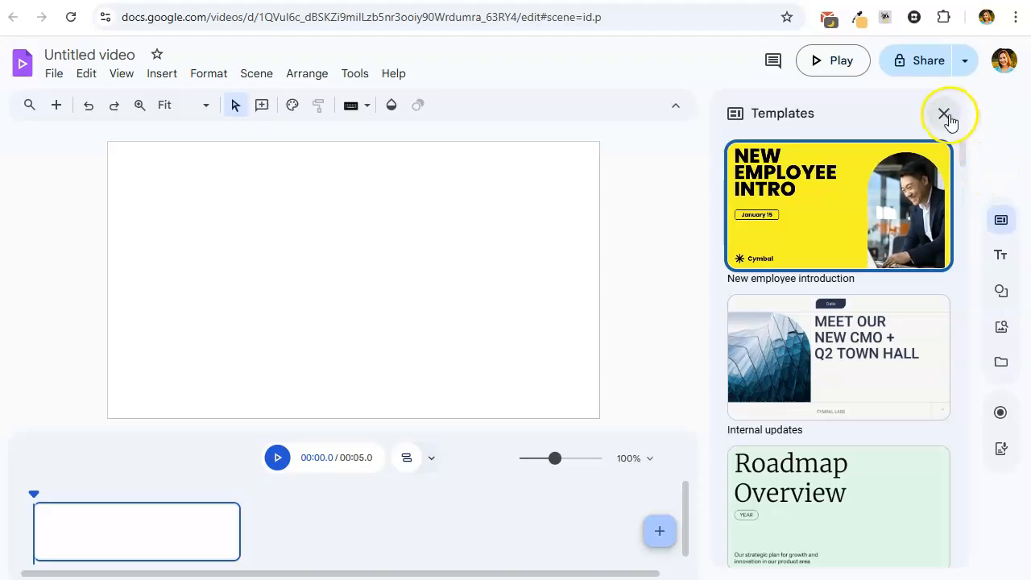
{"action": "left_click", "coordinate": [1001, 256]}
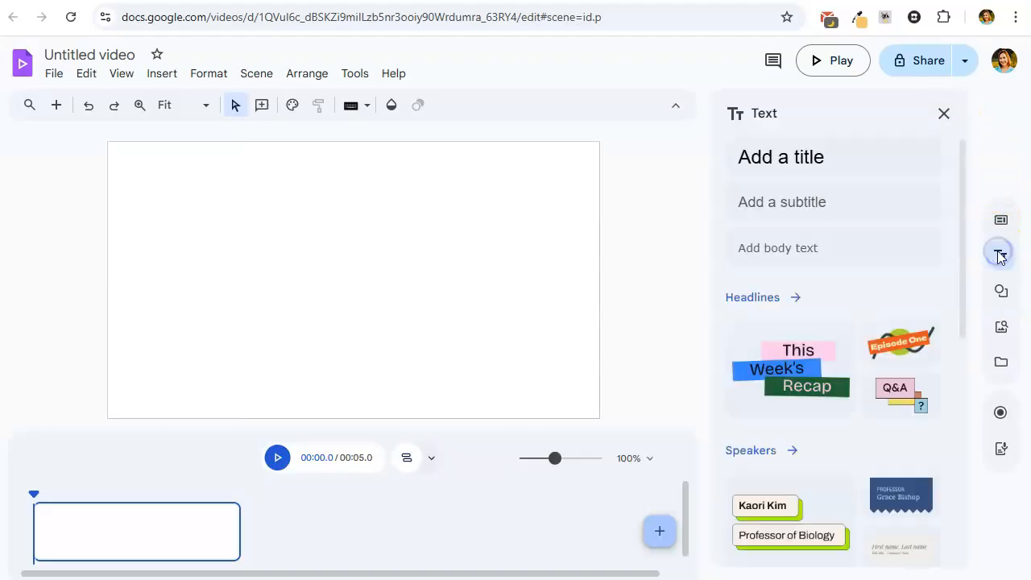
{"action": "left_click", "coordinate": [786, 157]}
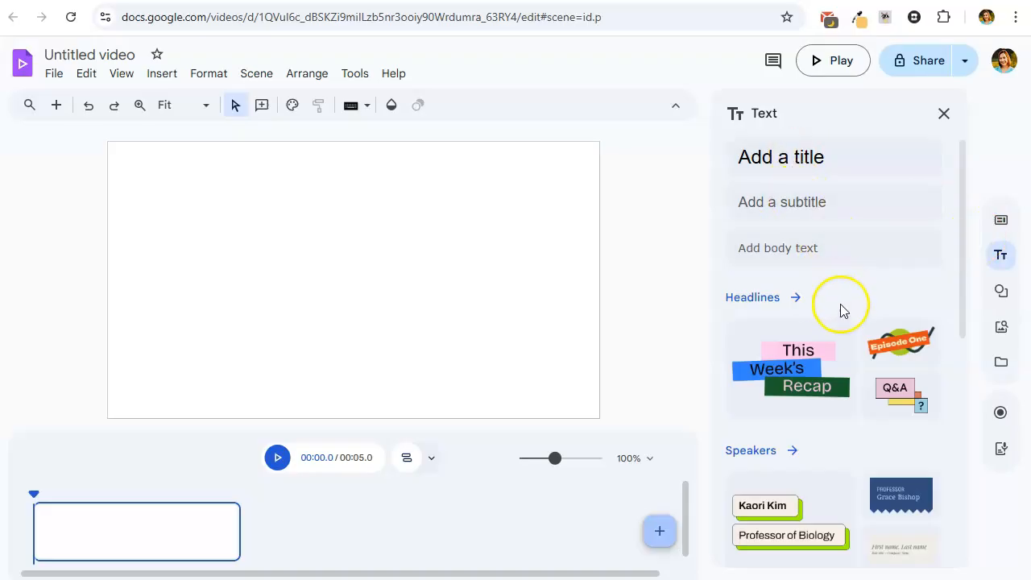
{"action": "scroll", "coordinate": [875, 343], "scroll_direction": "down", "scroll_amount": 6}
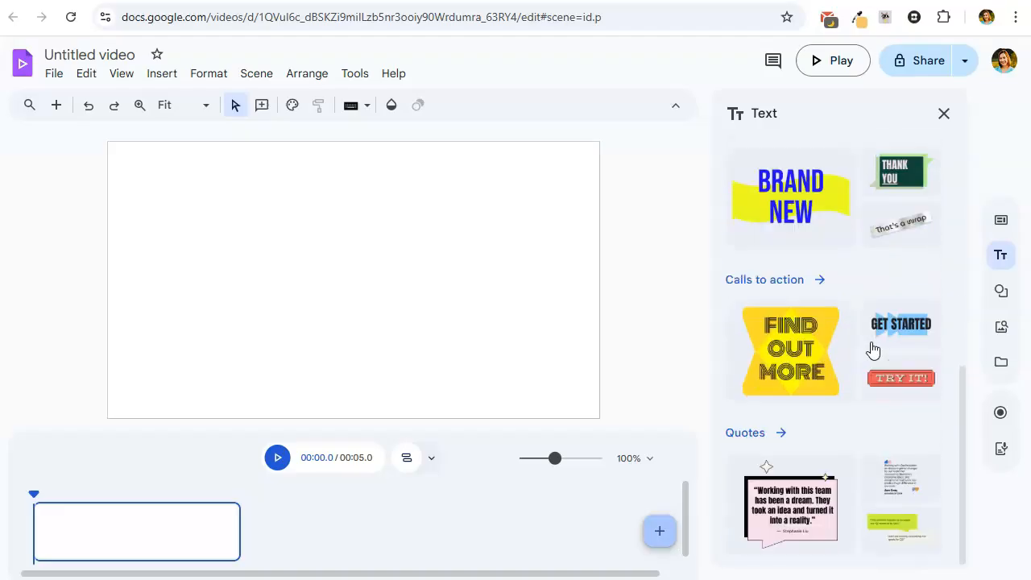
{"action": "left_click", "coordinate": [737, 433]}
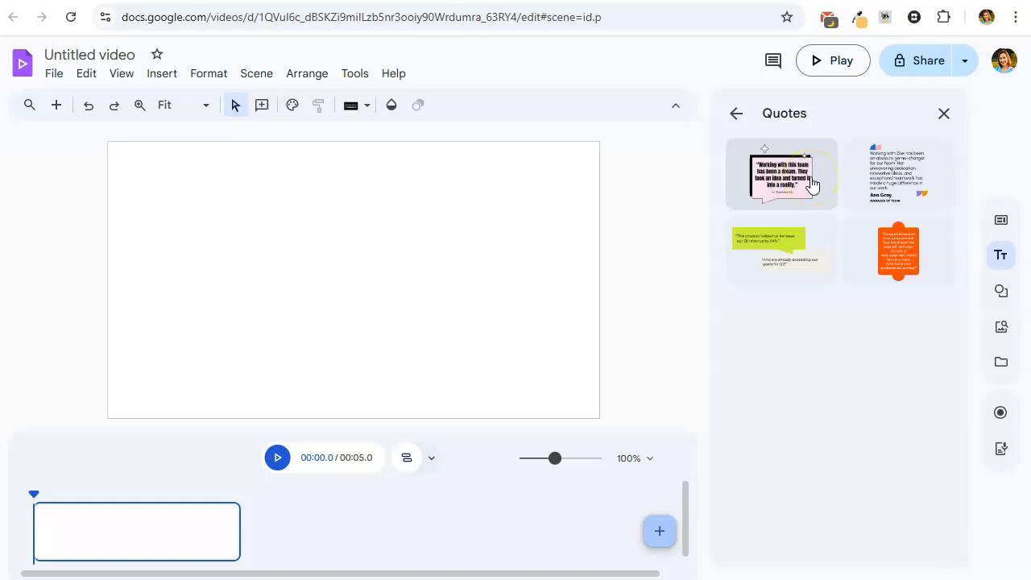
{"action": "left_click", "coordinate": [737, 114]}
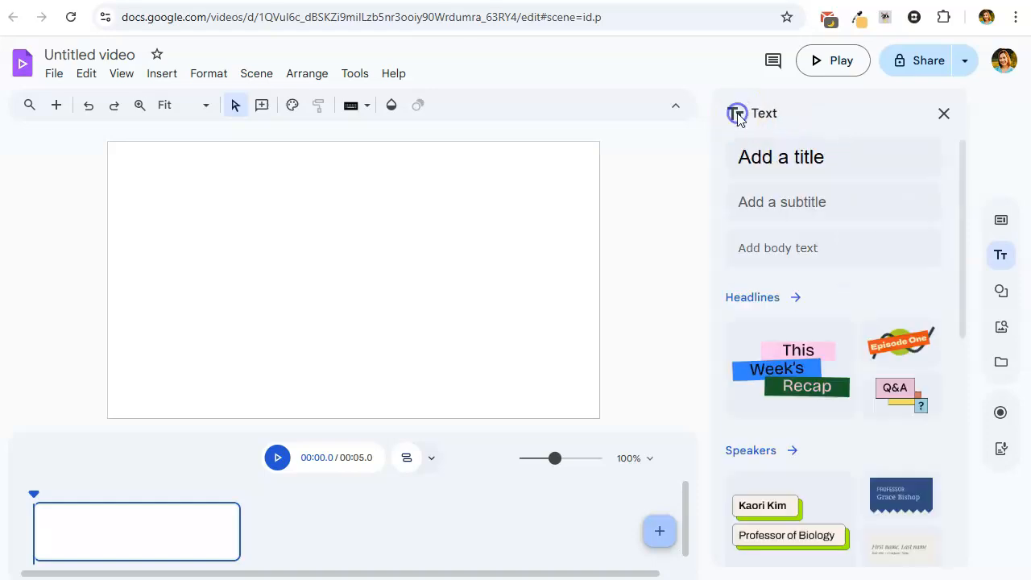
{"action": "left_click", "coordinate": [944, 114]}
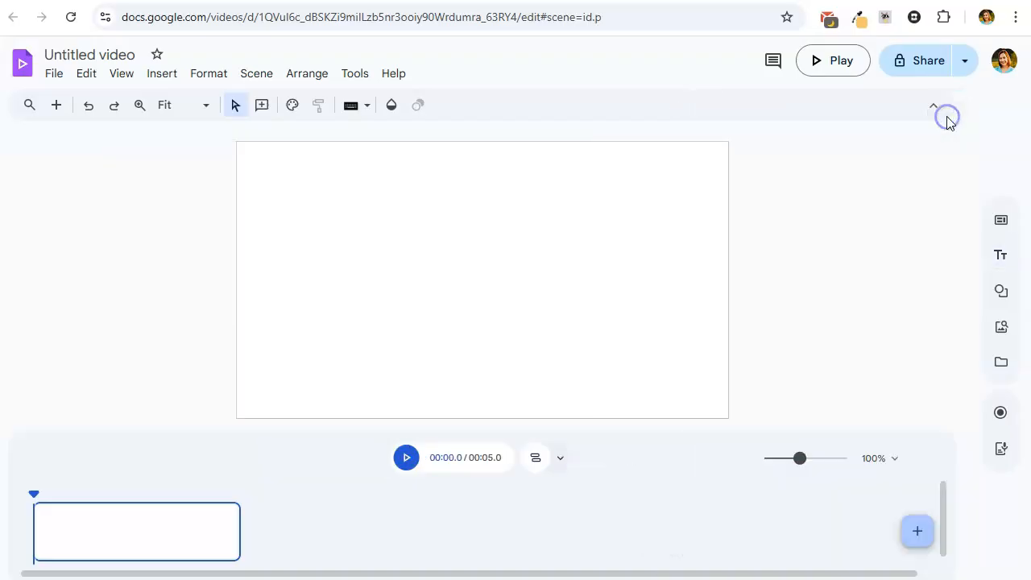
Review the available lines, shapes, arrows, callouts and equation symbols without inserting any.
{"action": "left_click", "coordinate": [1003, 297]}
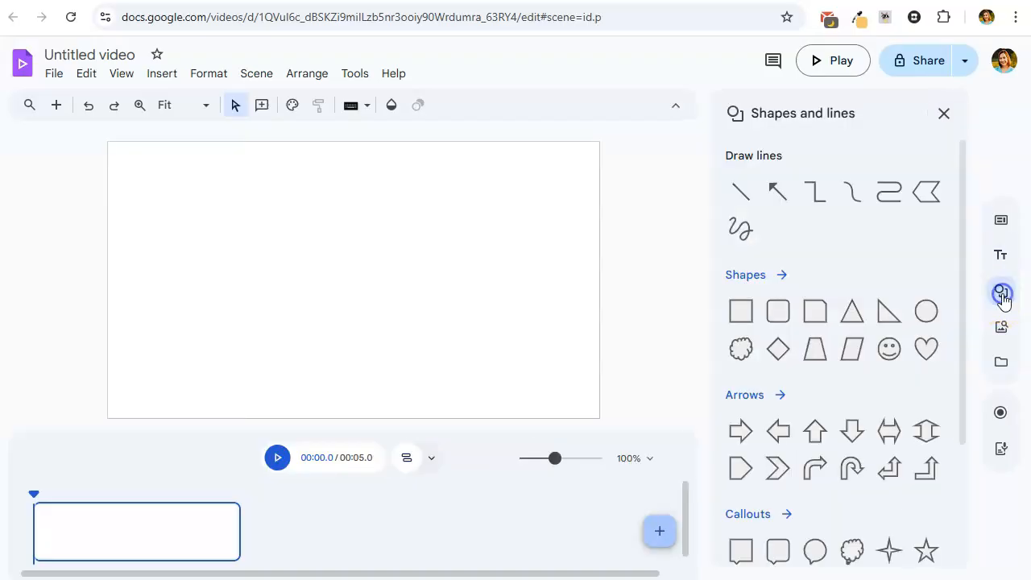
{"action": "scroll", "coordinate": [891, 310], "scroll_direction": "down", "scroll_amount": 2}
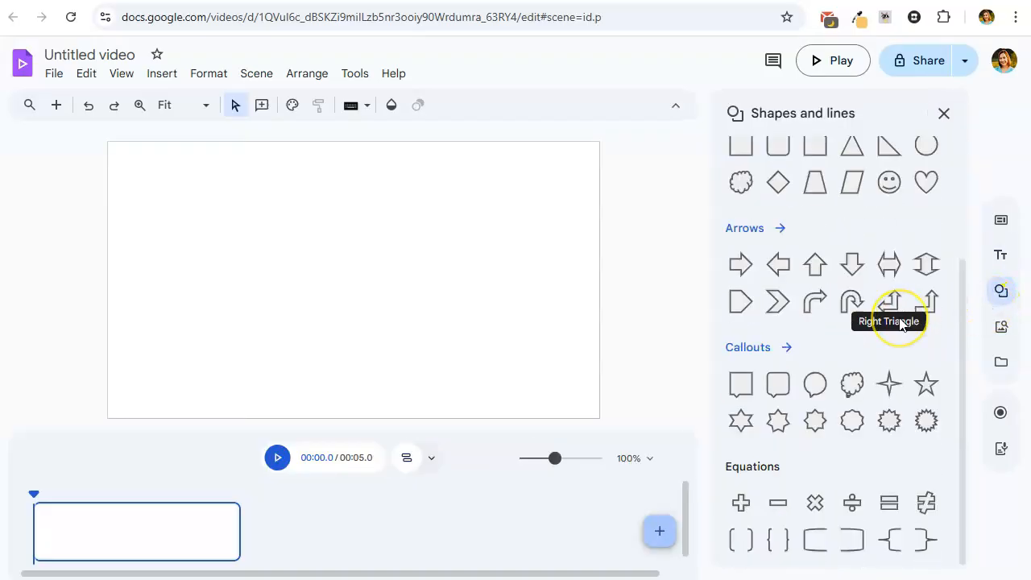
{"action": "scroll", "coordinate": [902, 318], "scroll_direction": "up", "scroll_amount": 2}
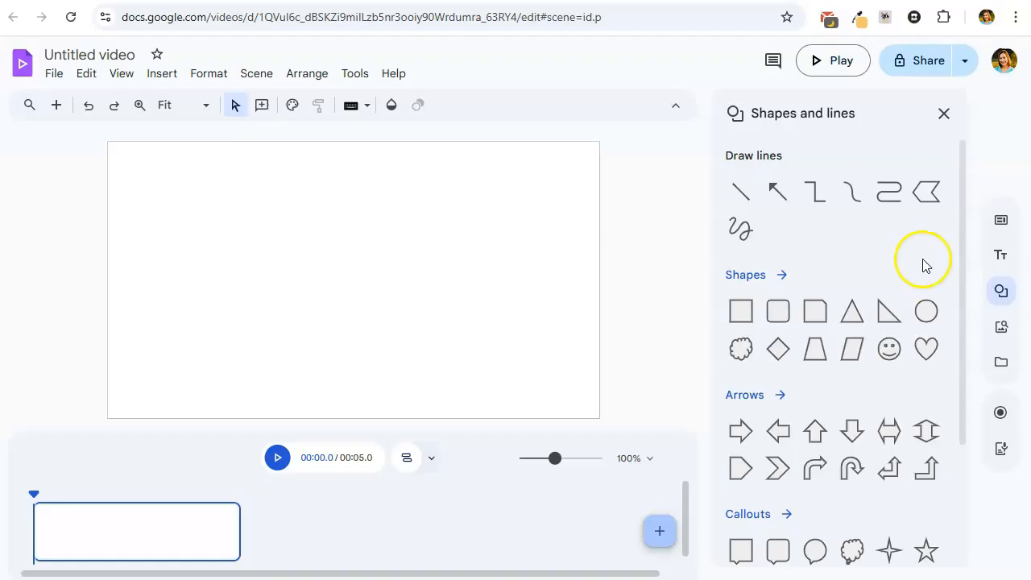
{"action": "left_click", "coordinate": [945, 113]}
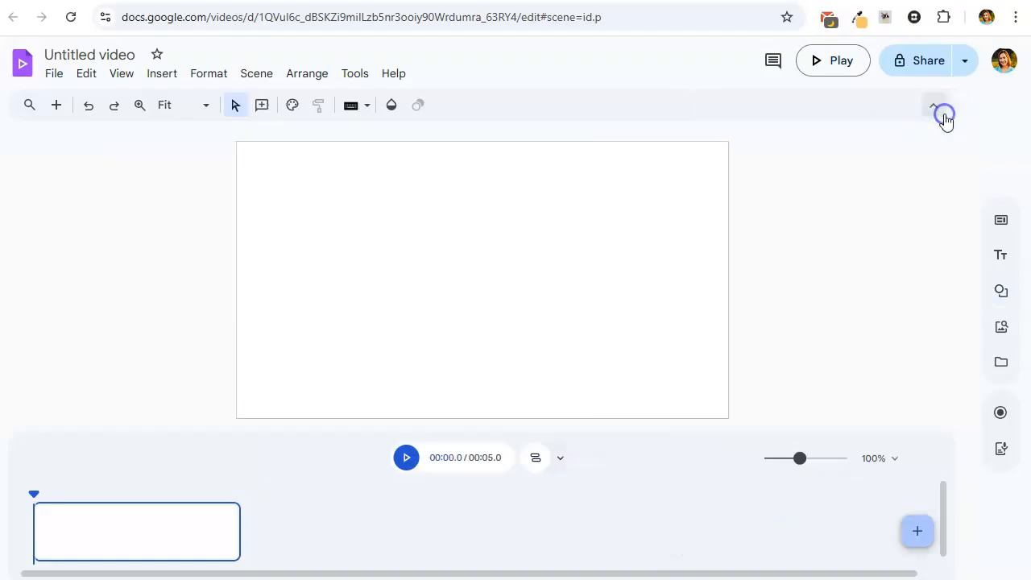
Browse the stock media categories and look over the stock videos without inserting one.
{"action": "left_click", "coordinate": [1000, 337]}
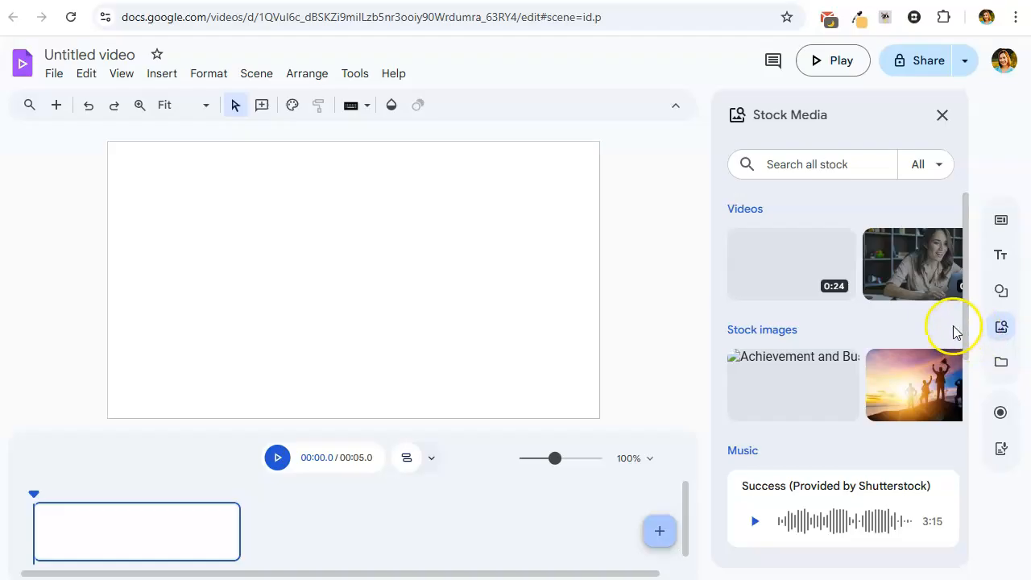
{"action": "left_click", "coordinate": [938, 167]}
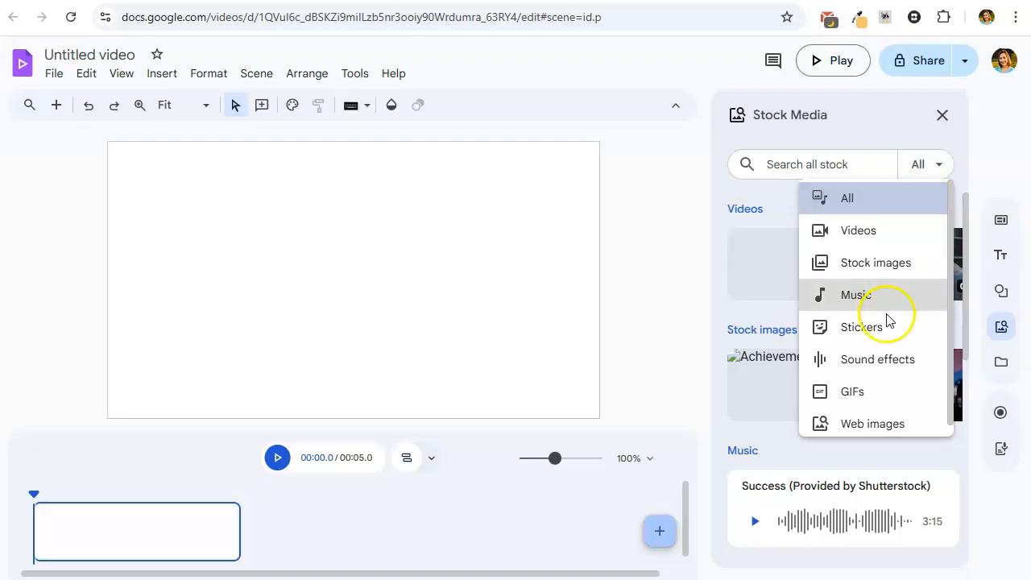
{"action": "scroll", "coordinate": [889, 322], "scroll_direction": "down", "scroll_amount": 1}
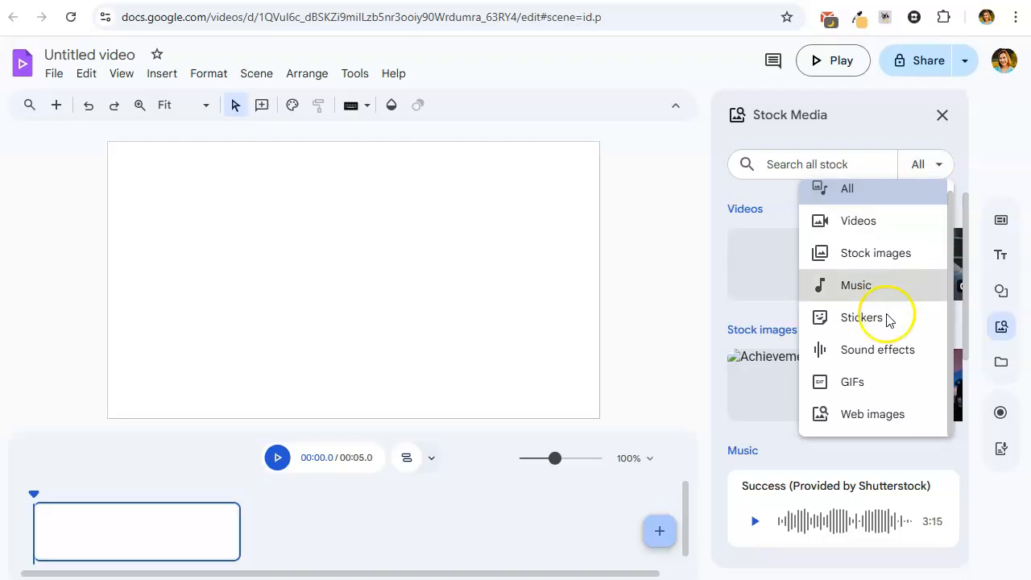
{"action": "left_click", "coordinate": [878, 222]}
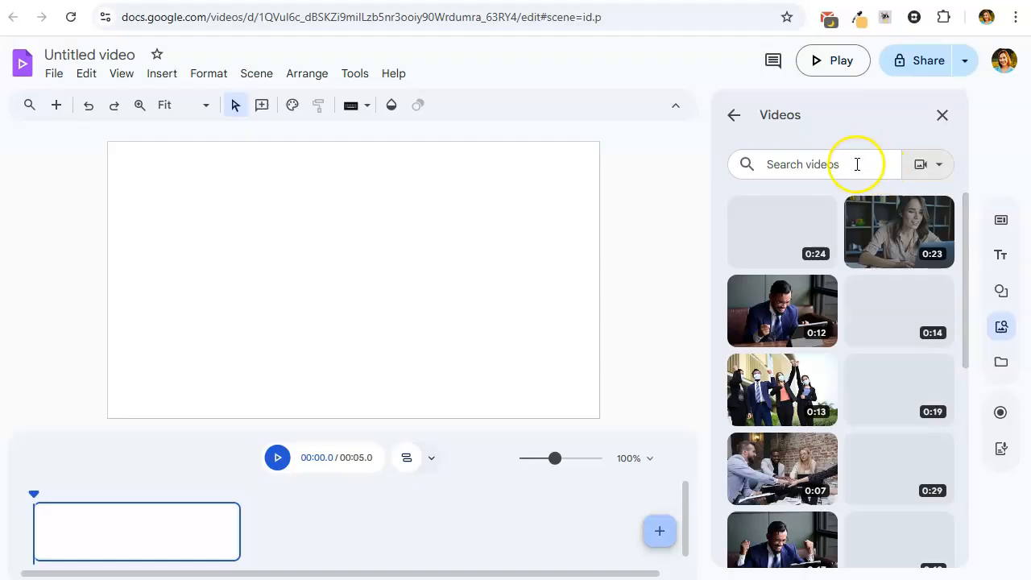
{"action": "mouse_move", "coordinate": [899, 246]}
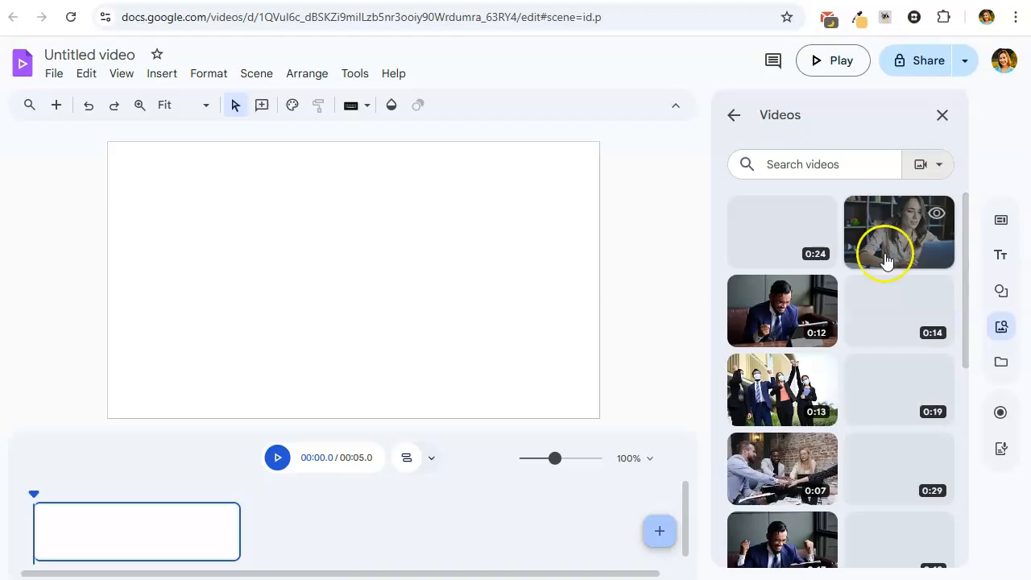
{"action": "mouse_move", "coordinate": [800, 300]}
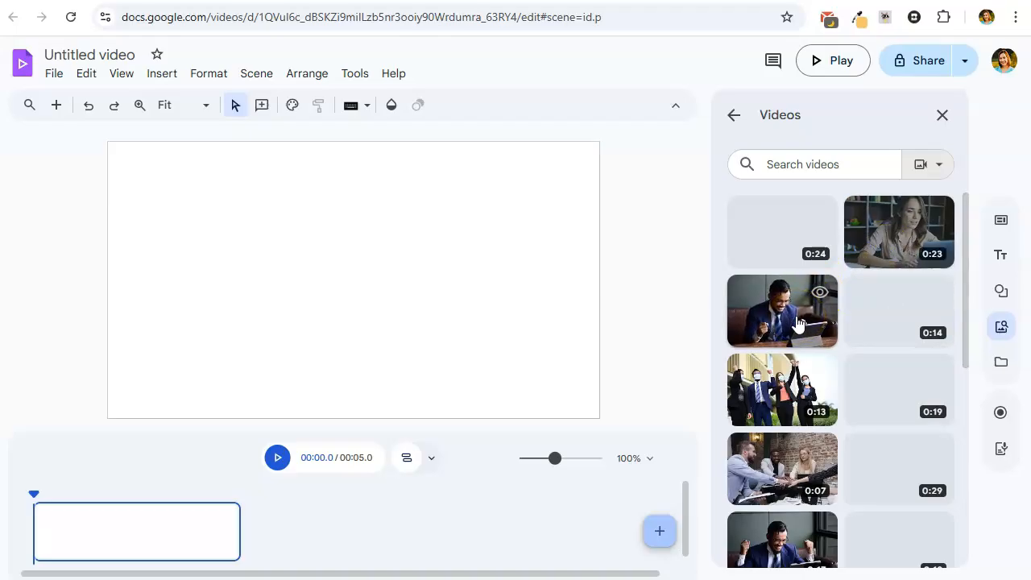
{"action": "mouse_move", "coordinate": [896, 375]}
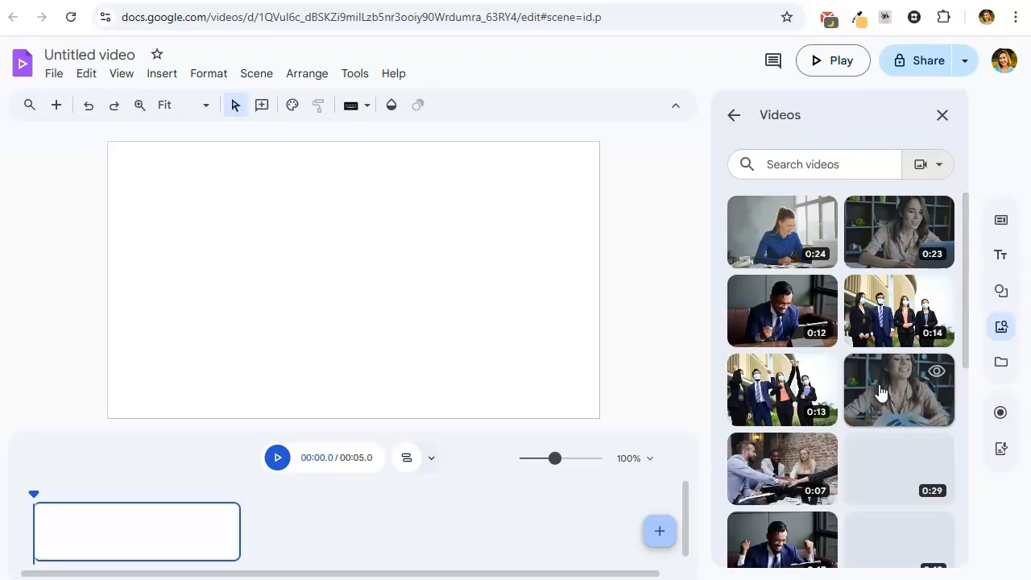
{"action": "left_click", "coordinate": [944, 117]}
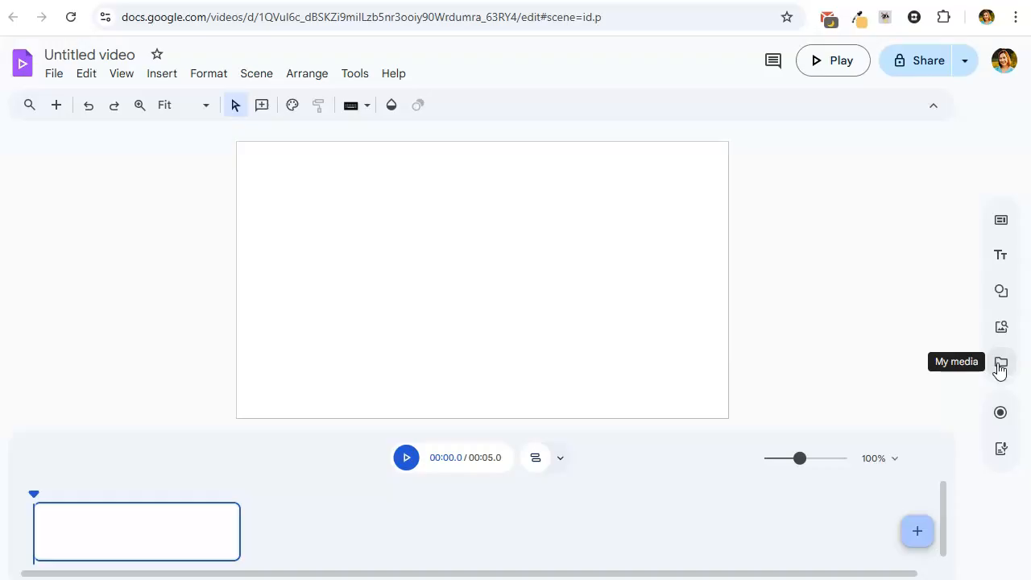
Check the recording choices for camera, screen and camera, screen, and voiceover without starting a recording.
{"action": "left_click", "coordinate": [1001, 416]}
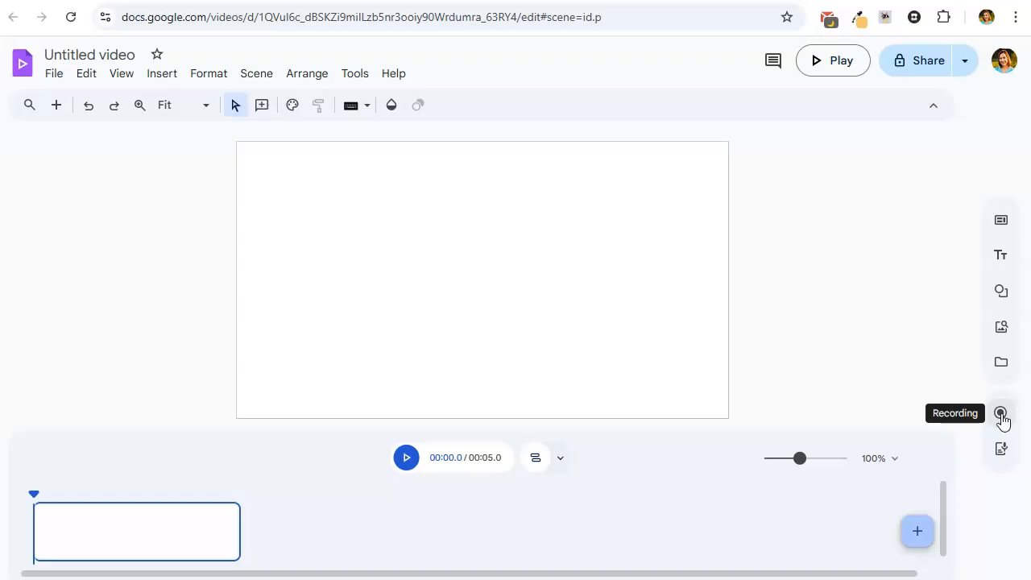
{"action": "left_click", "coordinate": [1002, 419]}
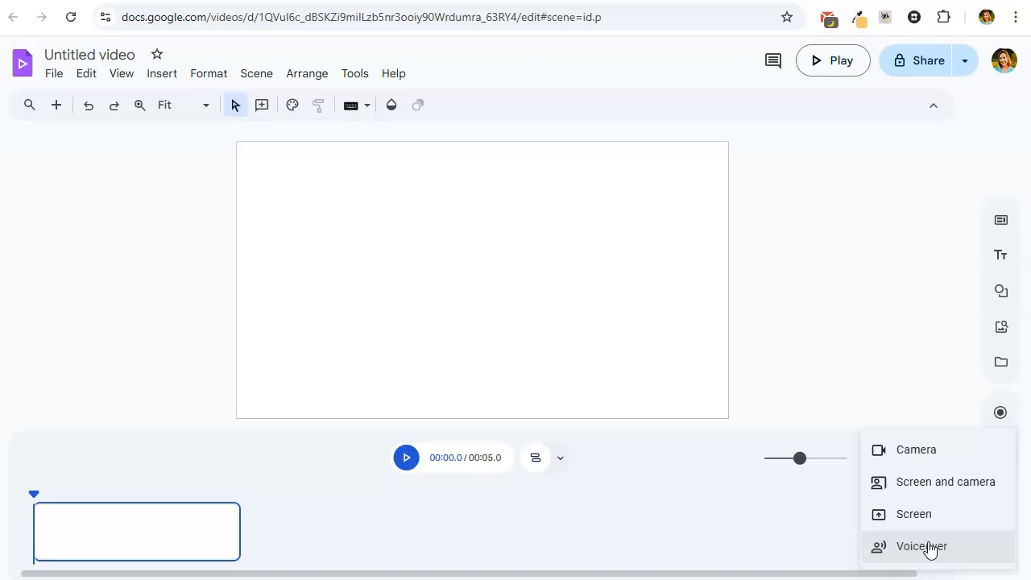
{"action": "left_click", "coordinate": [932, 379]}
{"action": "left_click", "coordinate": [1000, 449]}
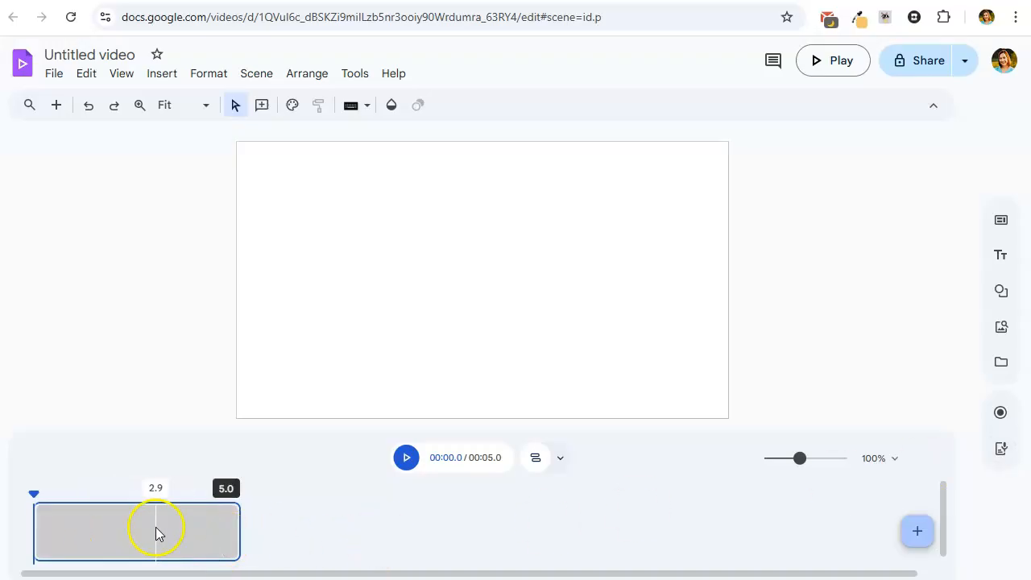
Shorten the first scene to about 3.3 seconds and add a blank second scene after it.
{"action": "left_click_drag", "start_coordinate": [239, 530], "coordinate": [170, 537]}
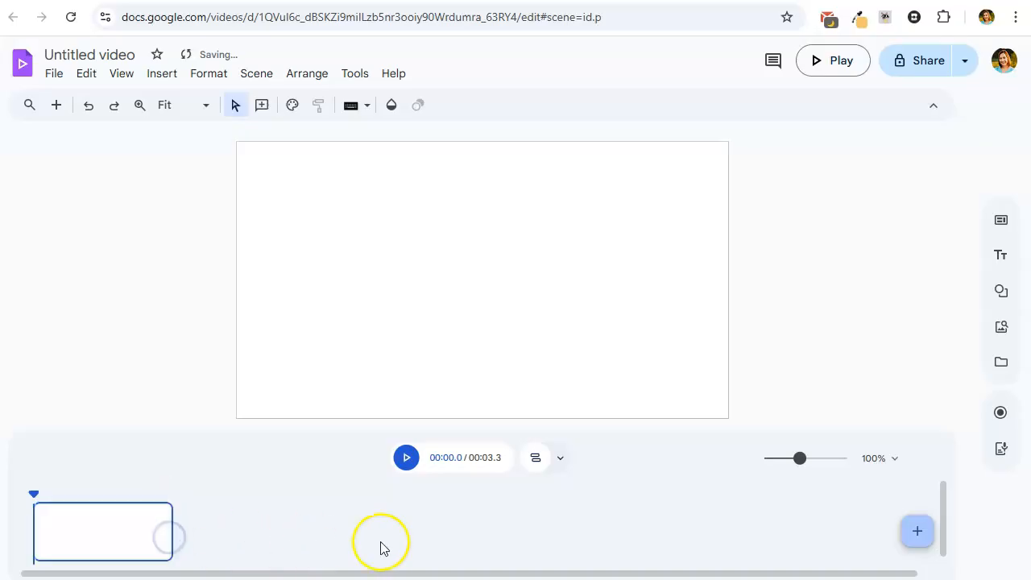
{"action": "left_click", "coordinate": [922, 535]}
{"action": "left_click", "coordinate": [221, 528]}
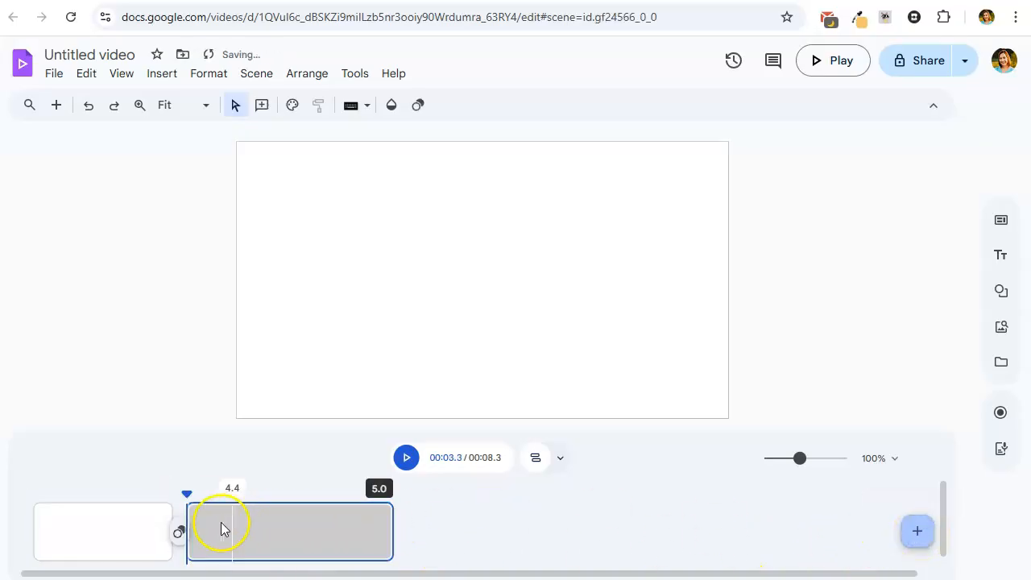
View the transition options between the first and second scenes without applying one.
{"action": "left_click", "coordinate": [180, 534]}
{"action": "left_click", "coordinate": [558, 507]}
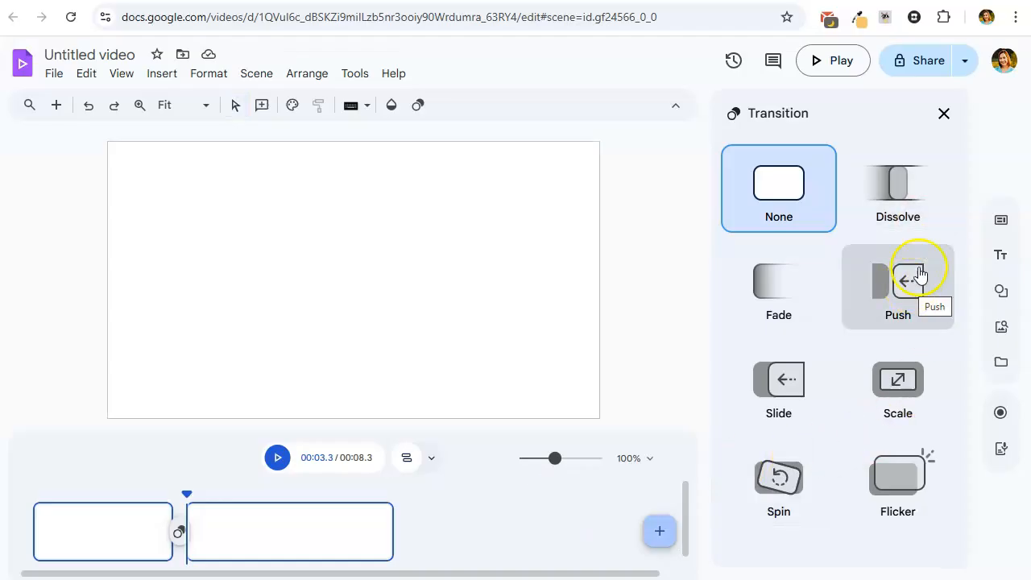
{"action": "left_click", "coordinate": [944, 114]}
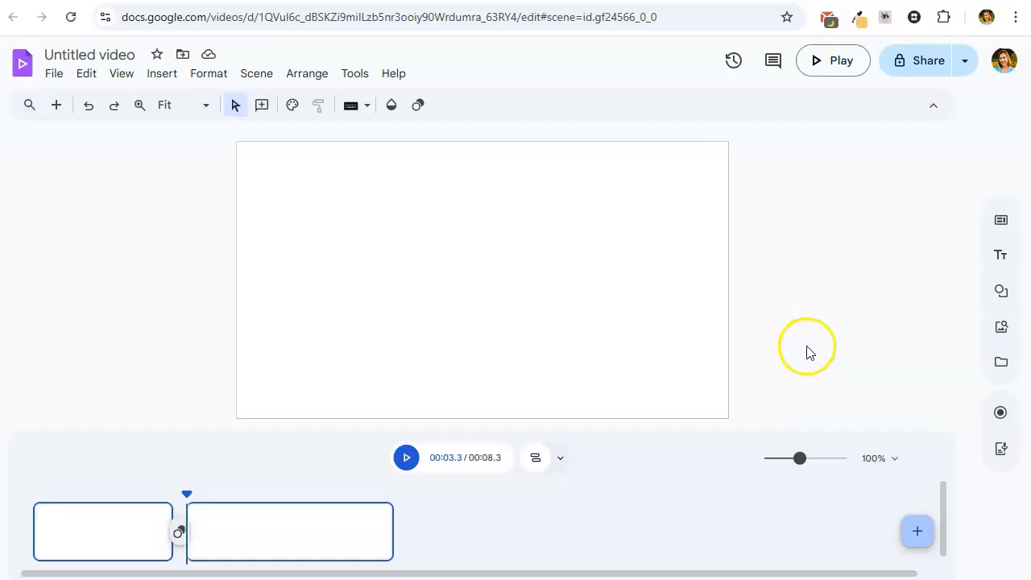
Give the first scene a light blue radial gradient background.
{"action": "left_click", "coordinate": [108, 547]}
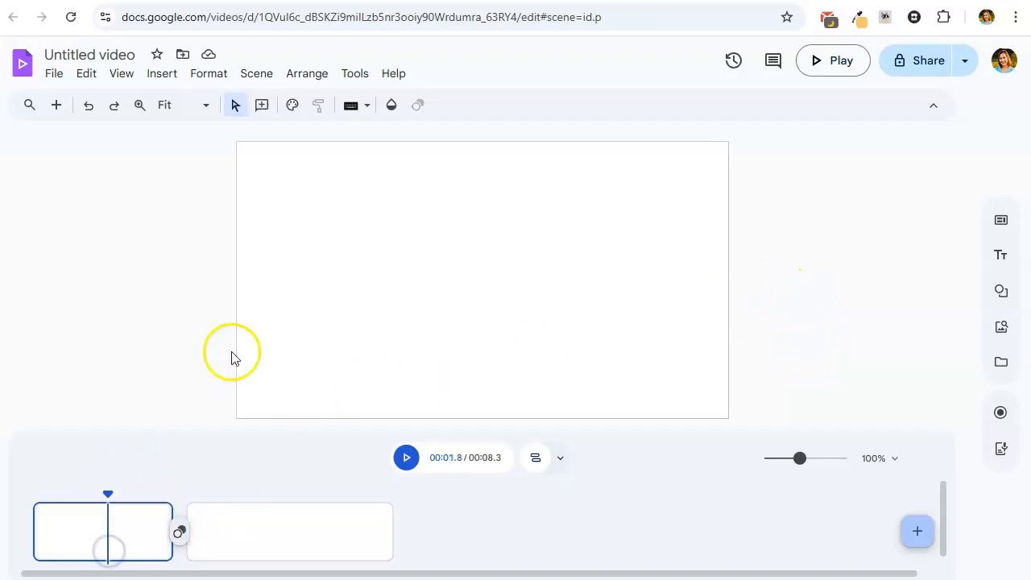
{"action": "left_click", "coordinate": [391, 107]}
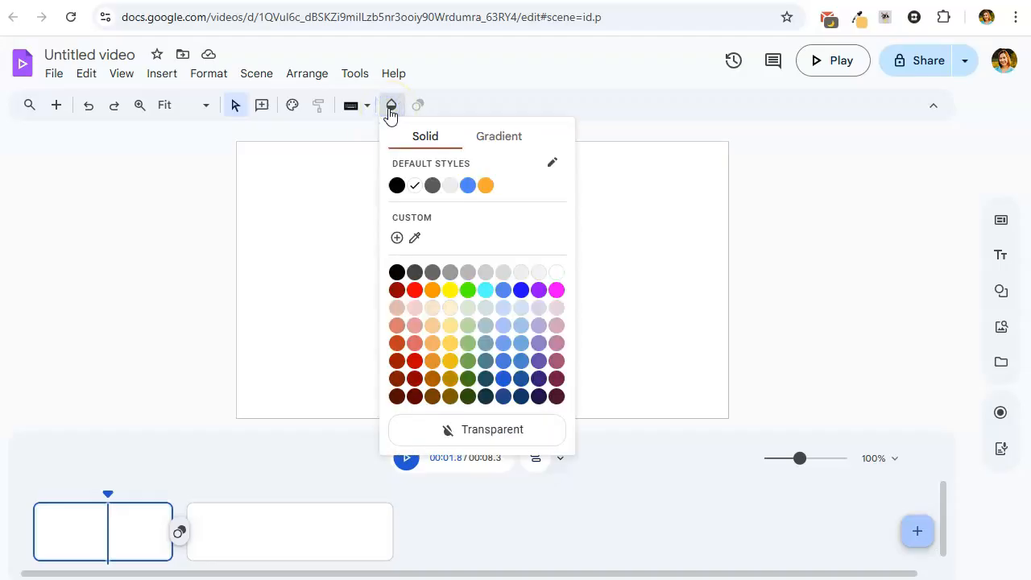
{"action": "left_click", "coordinate": [490, 137]}
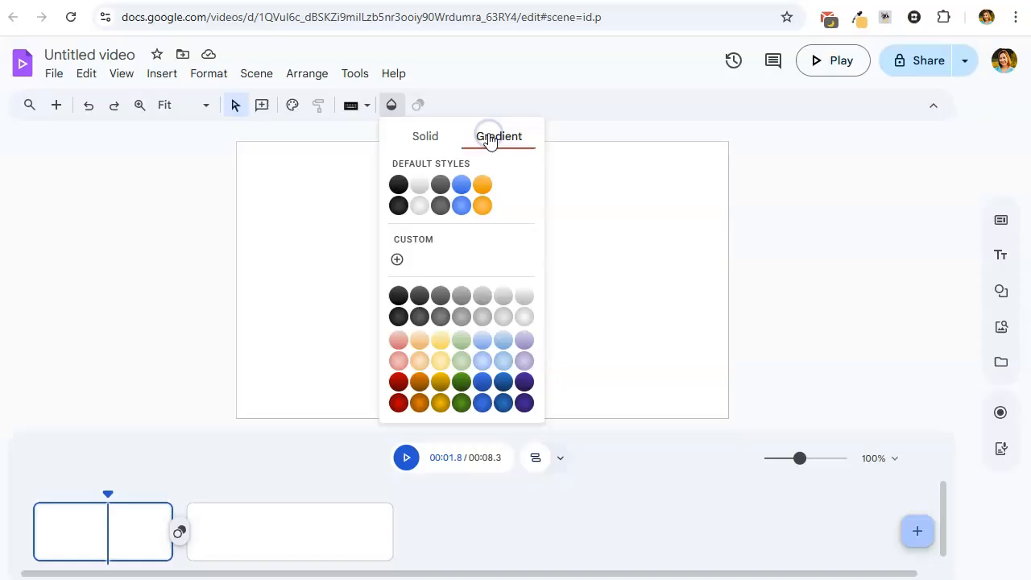
{"action": "left_click", "coordinate": [483, 361]}
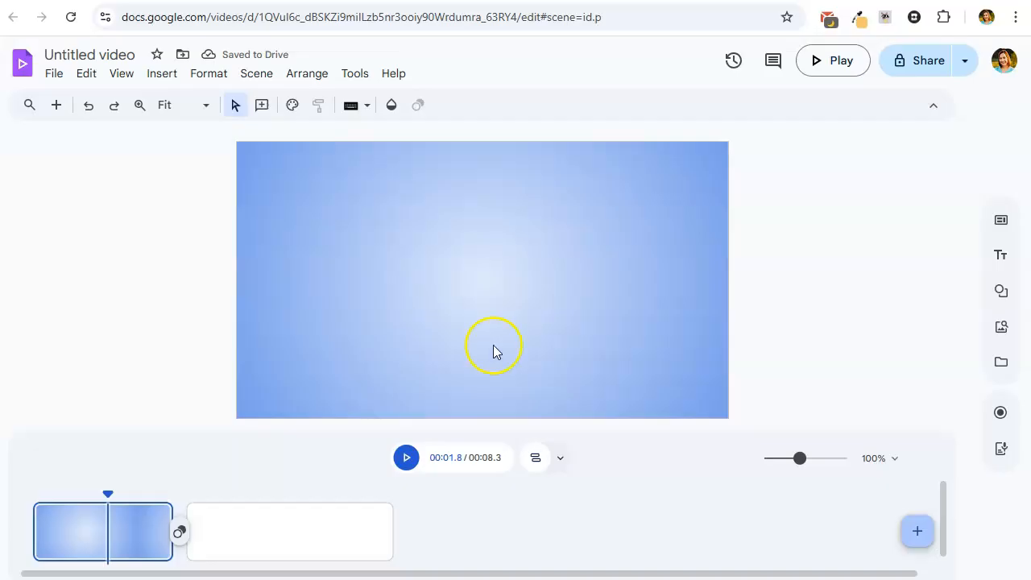
Replace the video's Arial style font with Playwrite US Trad.
{"action": "left_click", "coordinate": [293, 111]}
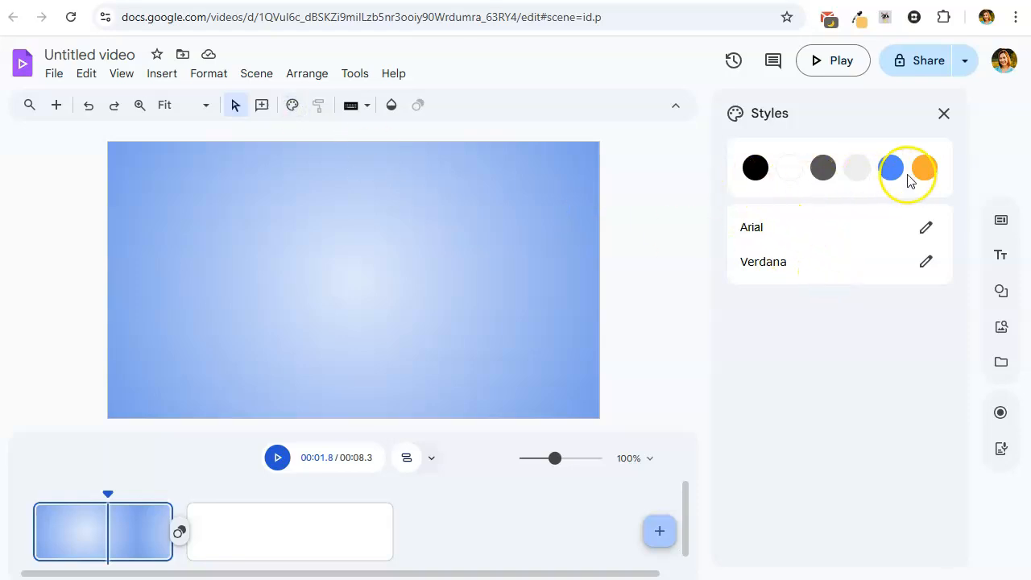
{"action": "left_click", "coordinate": [930, 226]}
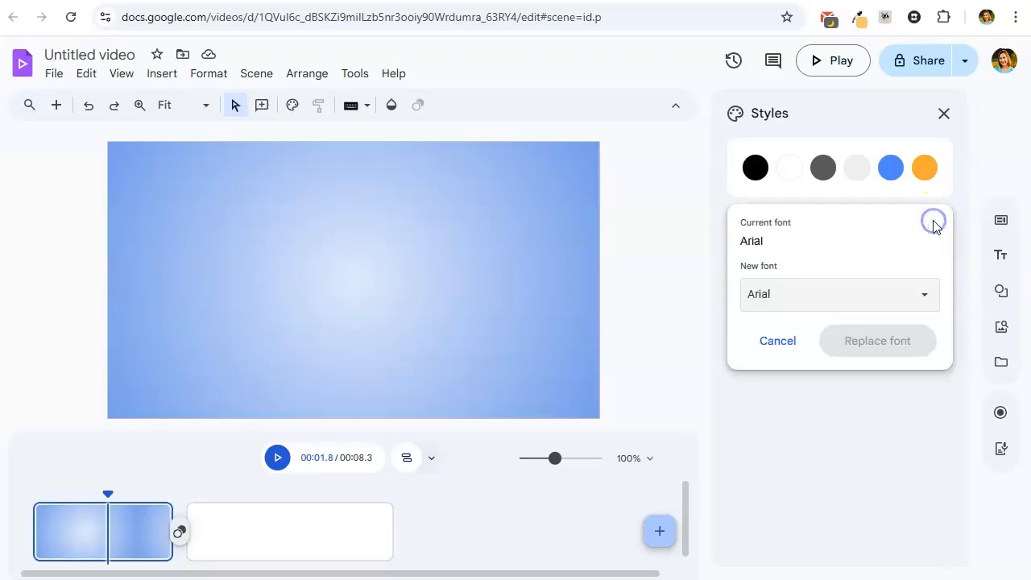
{"action": "left_click", "coordinate": [864, 296]}
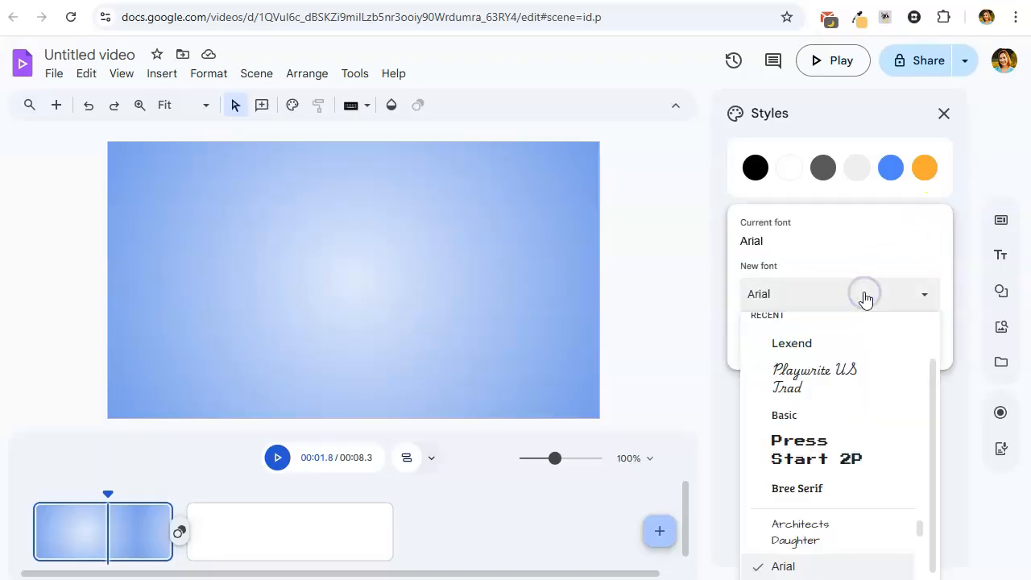
{"action": "left_click", "coordinate": [856, 376]}
{"action": "left_click", "coordinate": [870, 343]}
Replace the video's Verdana style font with Press Start 2P.
{"action": "left_click", "coordinate": [925, 273]}
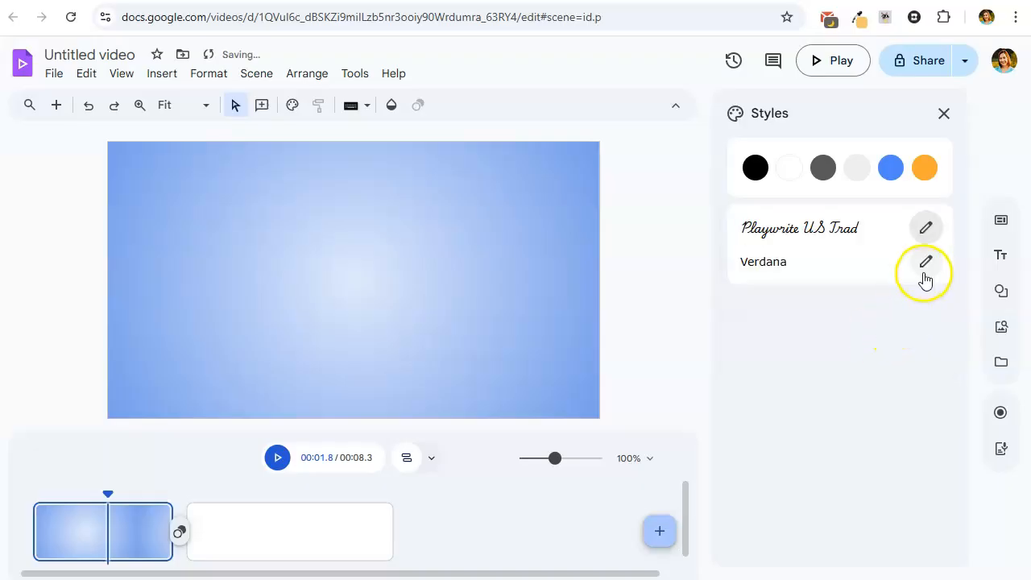
{"action": "left_click", "coordinate": [925, 273]}
{"action": "left_click", "coordinate": [889, 332]}
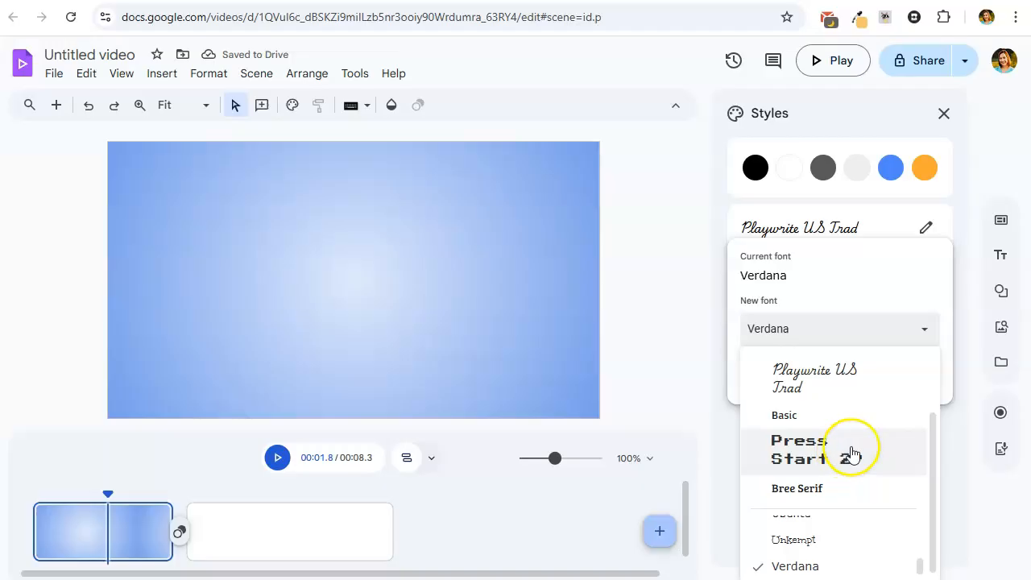
{"action": "left_click", "coordinate": [817, 451]}
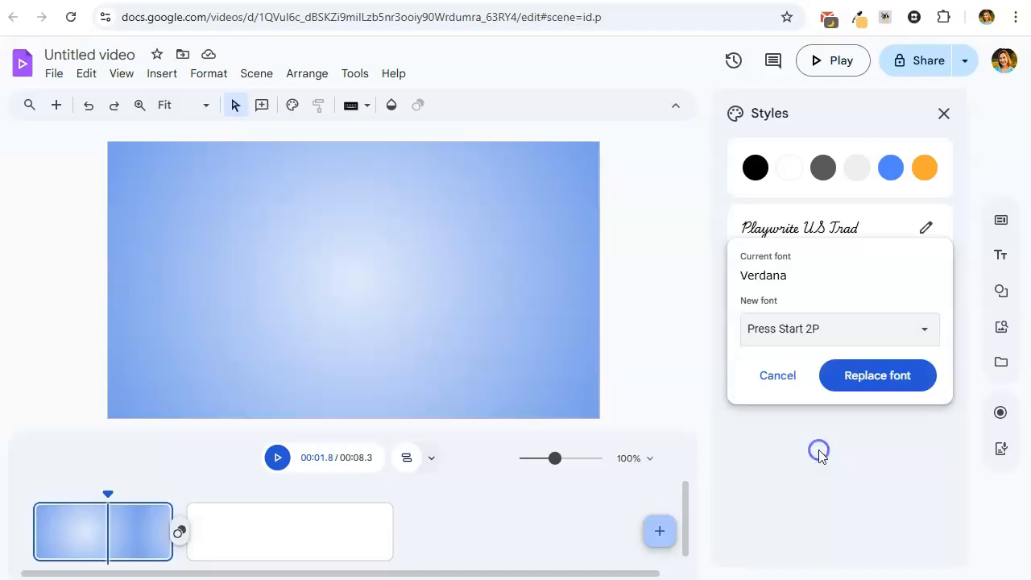
{"action": "left_click", "coordinate": [863, 398]}
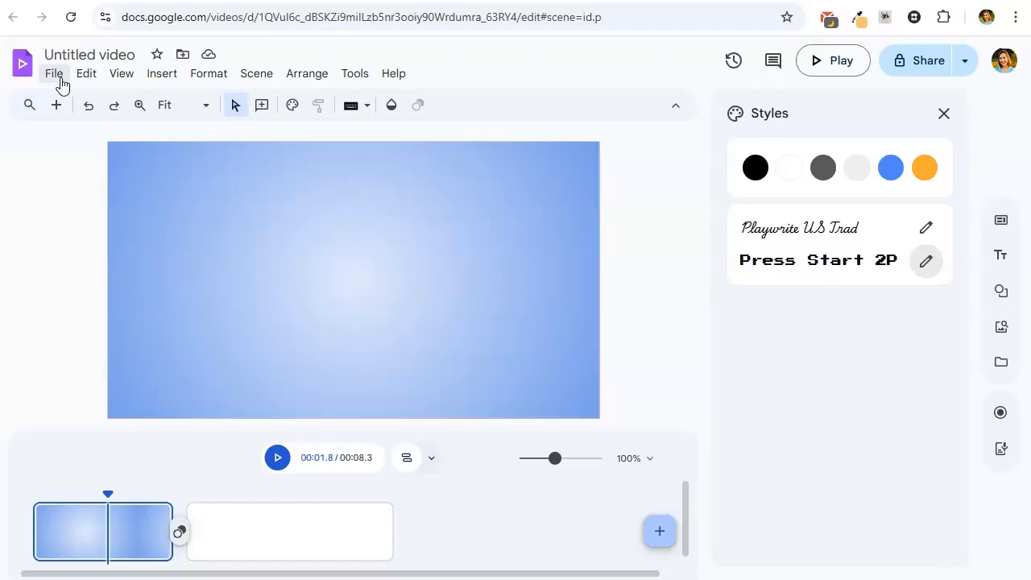
Look over the available file, editing, view, insert and formatting commands without choosing one.
{"action": "left_click", "coordinate": [54, 75]}
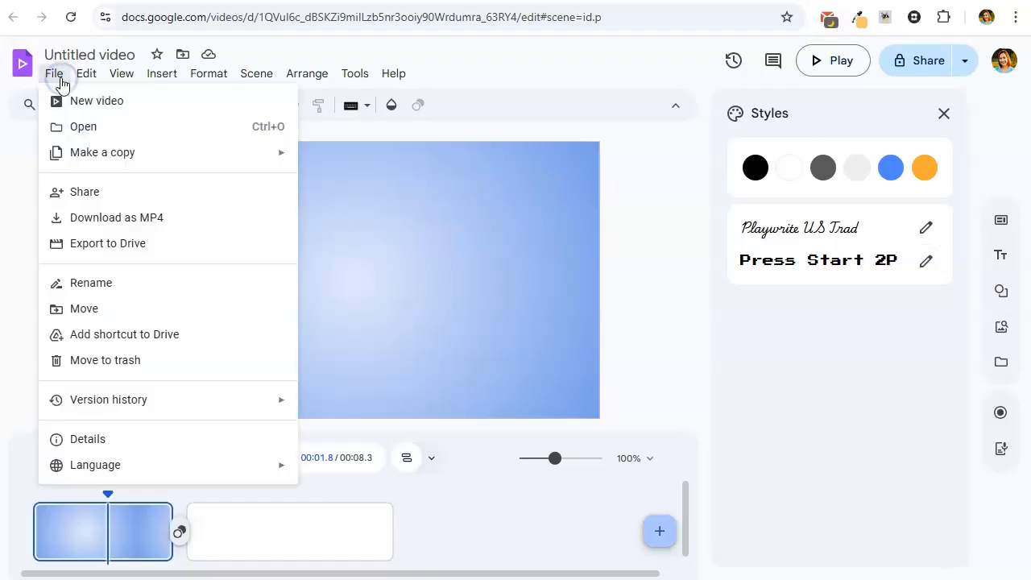
{"action": "left_click", "coordinate": [83, 79]}
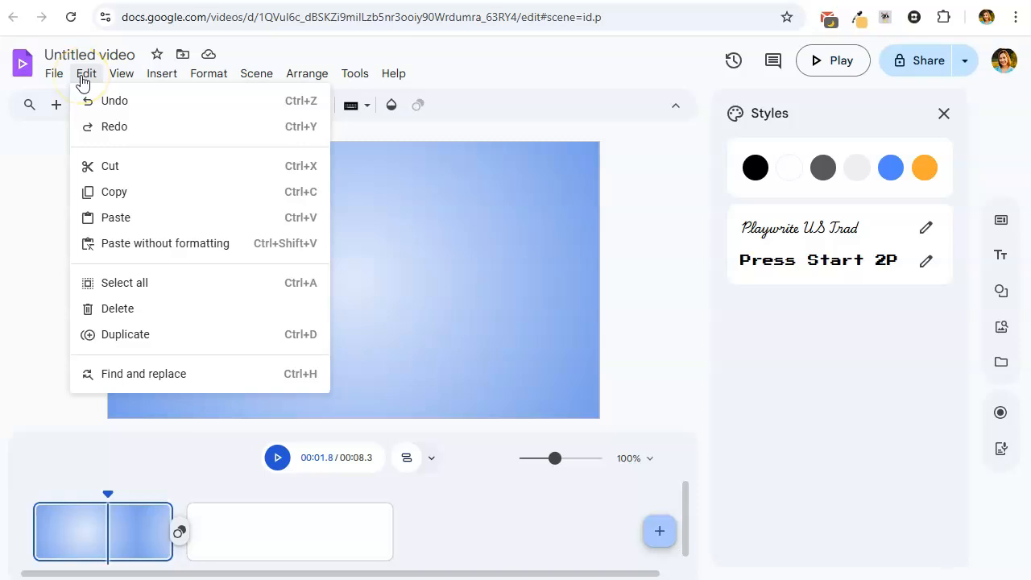
{"action": "left_click", "coordinate": [115, 79]}
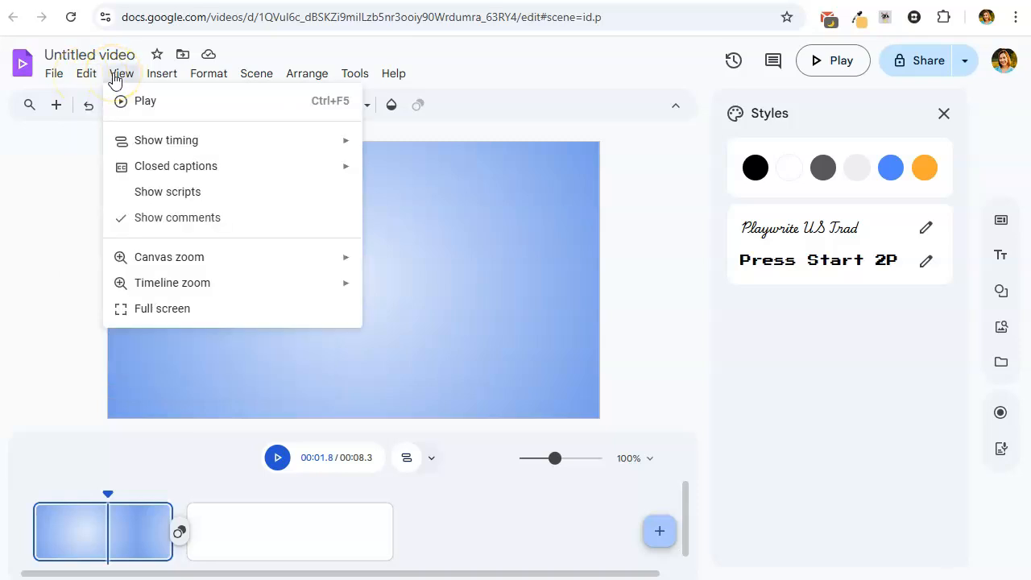
{"action": "left_click", "coordinate": [157, 79]}
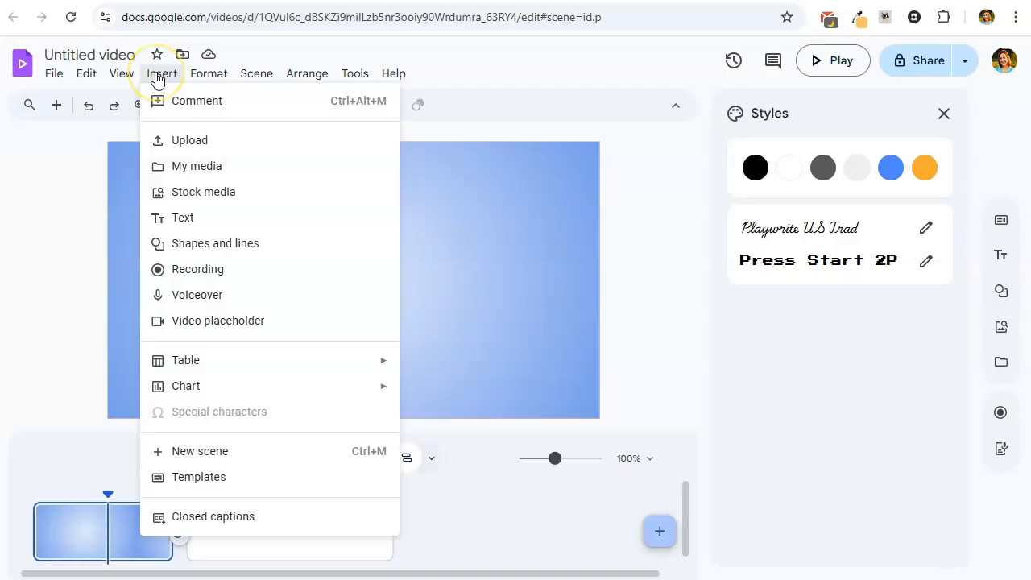
{"action": "left_click", "coordinate": [157, 79]}
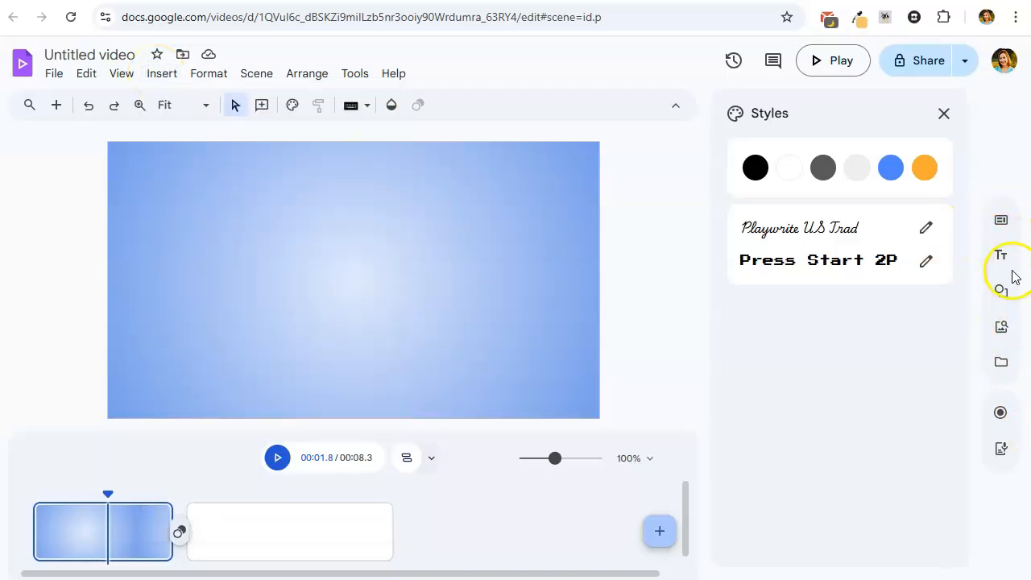
{"action": "left_click", "coordinate": [151, 78]}
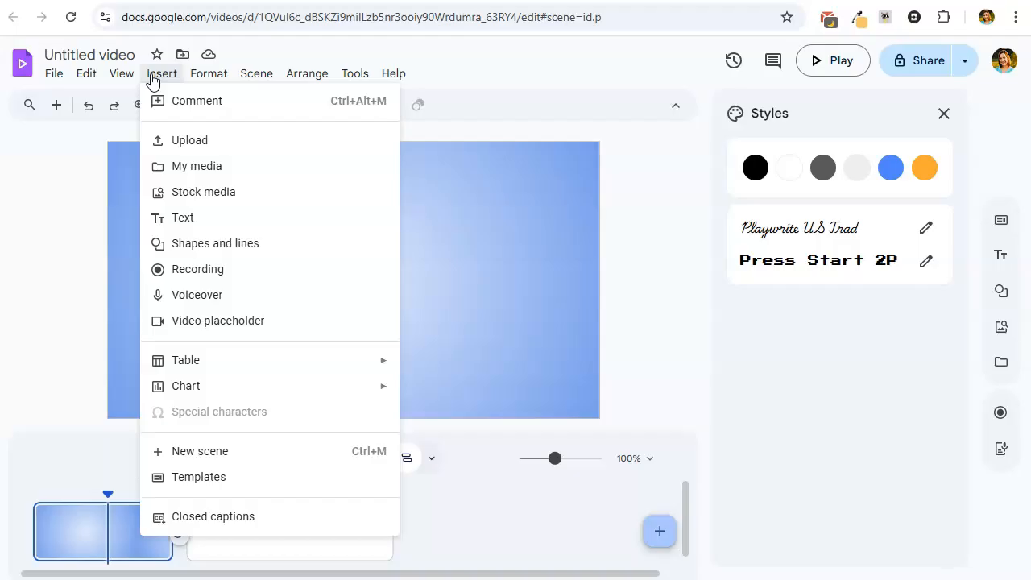
{"action": "left_click", "coordinate": [209, 77]}
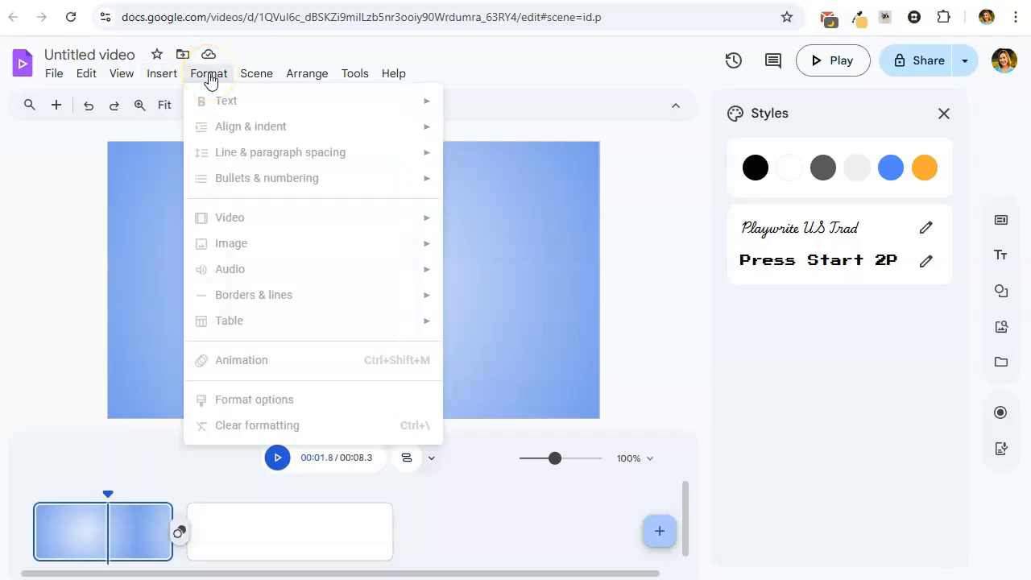
Split the first scene at the playhead, at 1.8 seconds.
{"action": "left_click", "coordinate": [252, 78]}
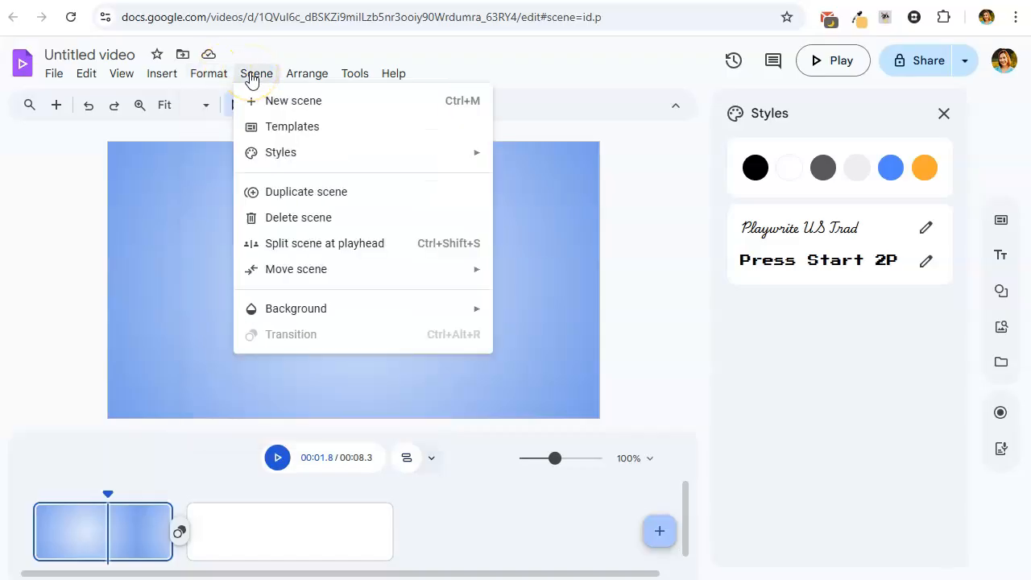
{"action": "left_click", "coordinate": [284, 244]}
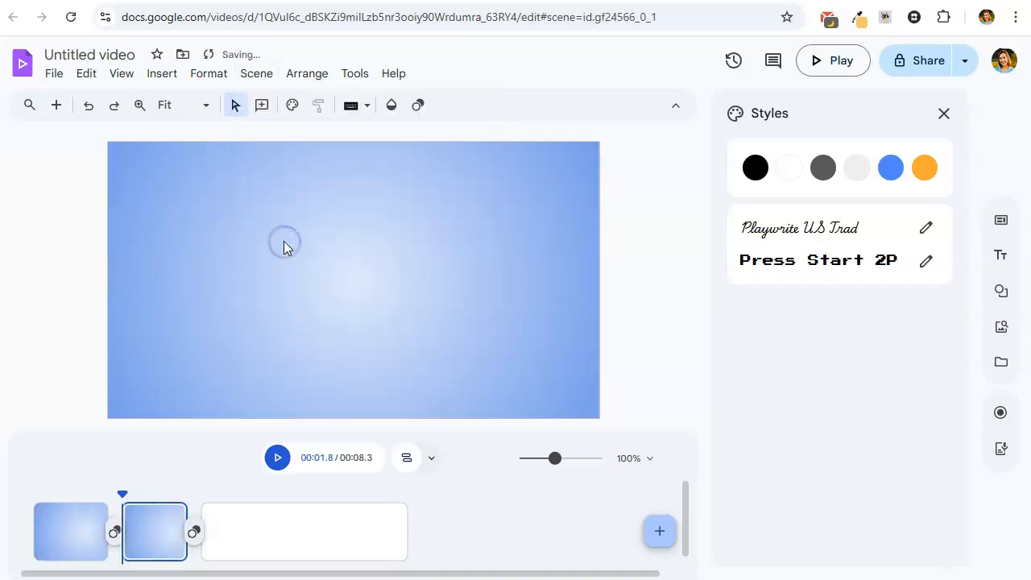
Look over the arrangement, tool and help commands without choosing one.
{"action": "left_click", "coordinate": [312, 81]}
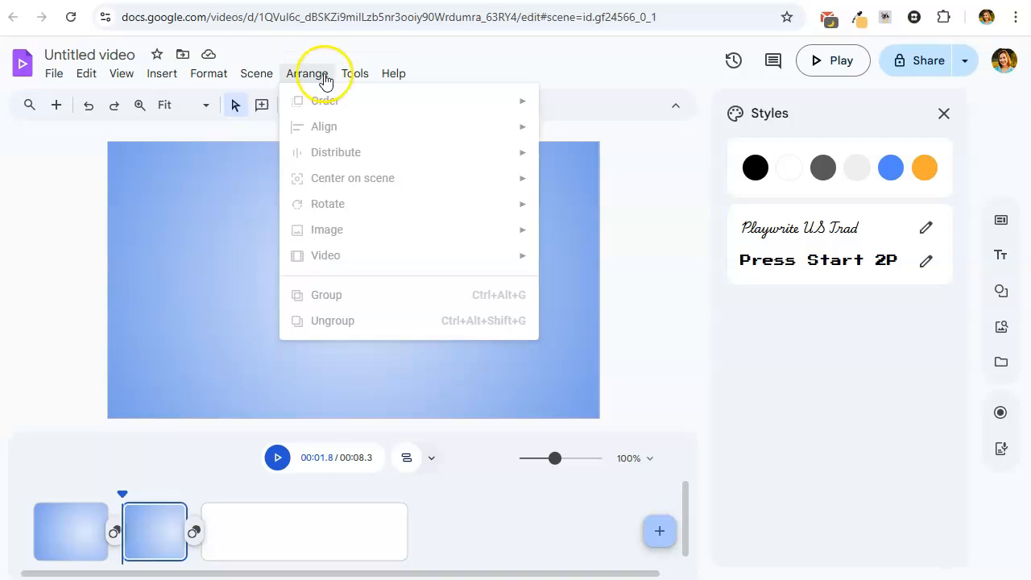
{"action": "left_click", "coordinate": [365, 77]}
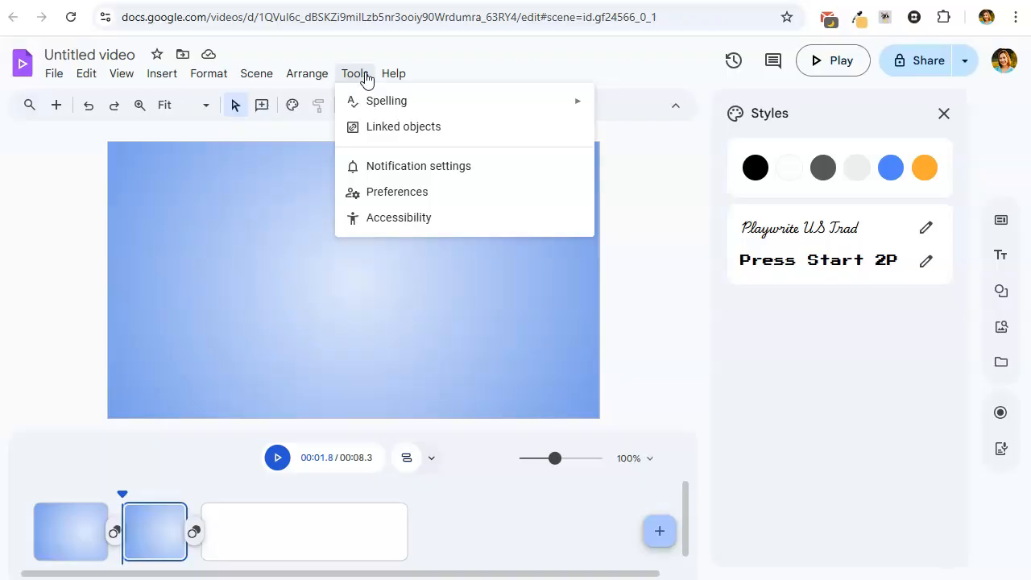
{"action": "left_click", "coordinate": [382, 78]}
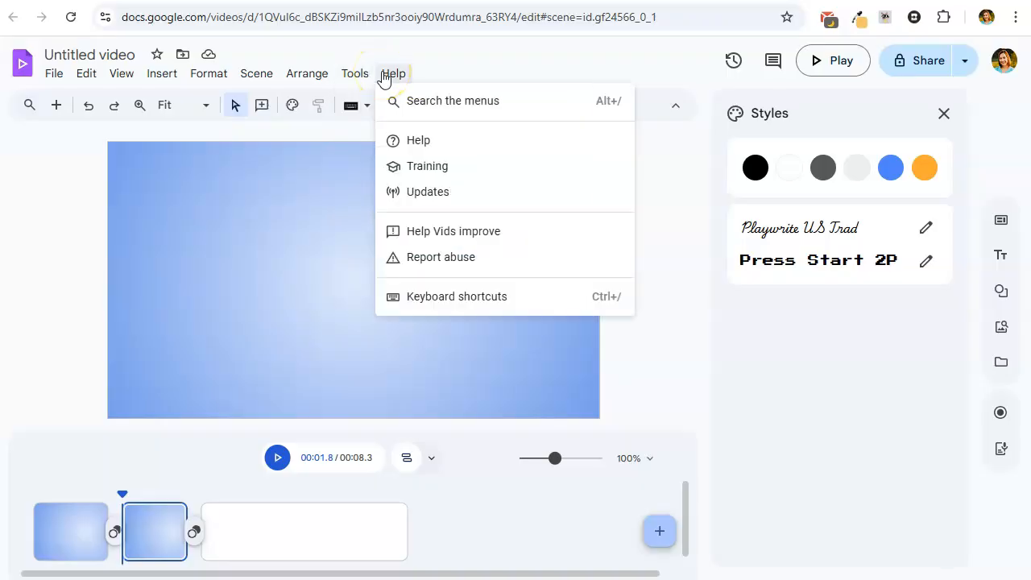
{"action": "left_click", "coordinate": [385, 77]}
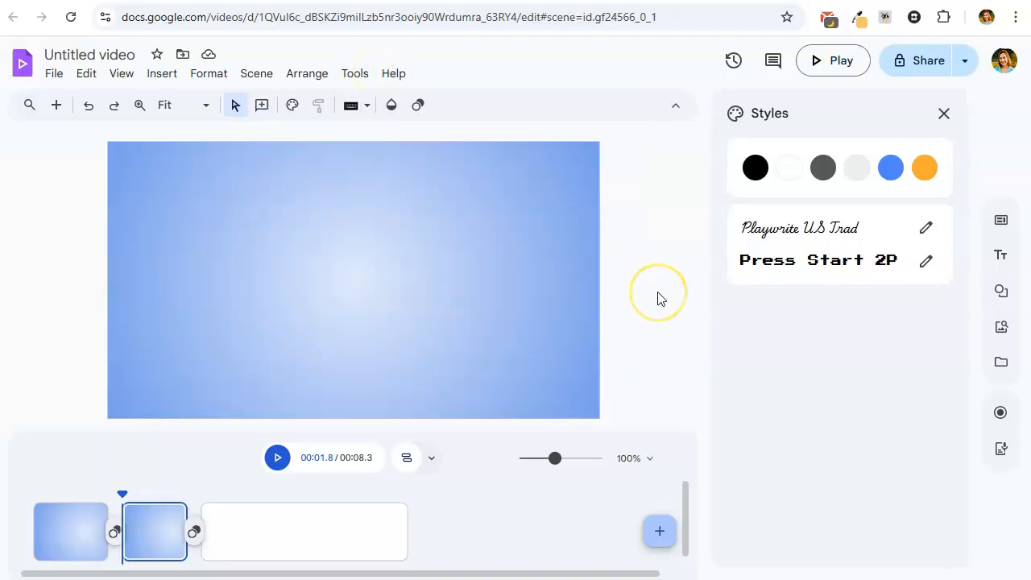